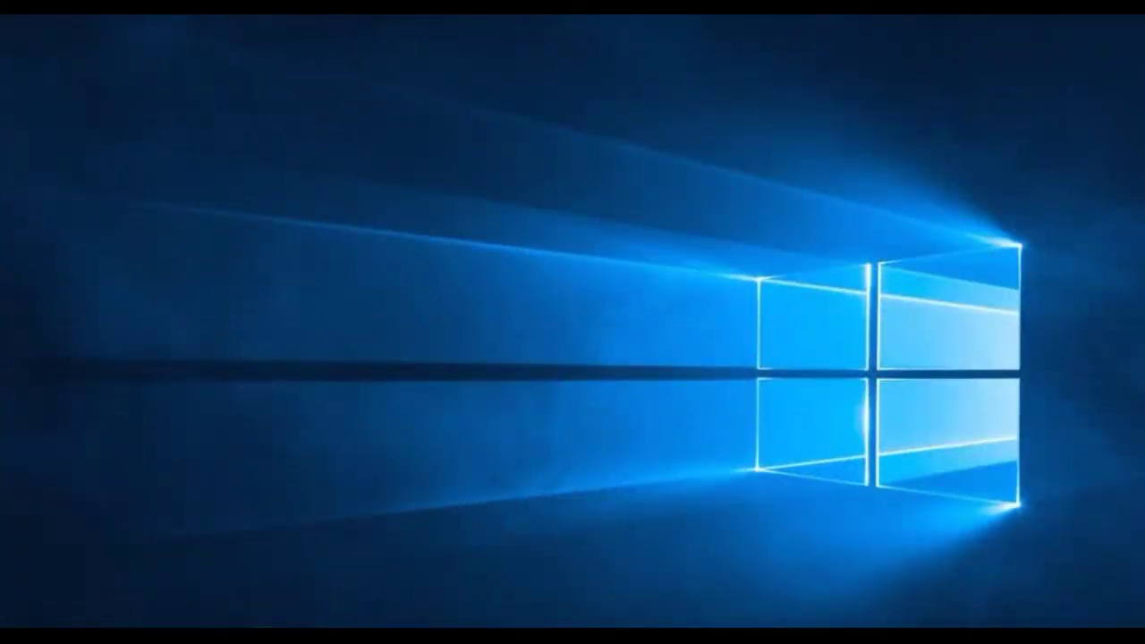
Step: Restore the blank Document1 window from the taskbar preview so Word fills the screen
mouse_move(263, 626)
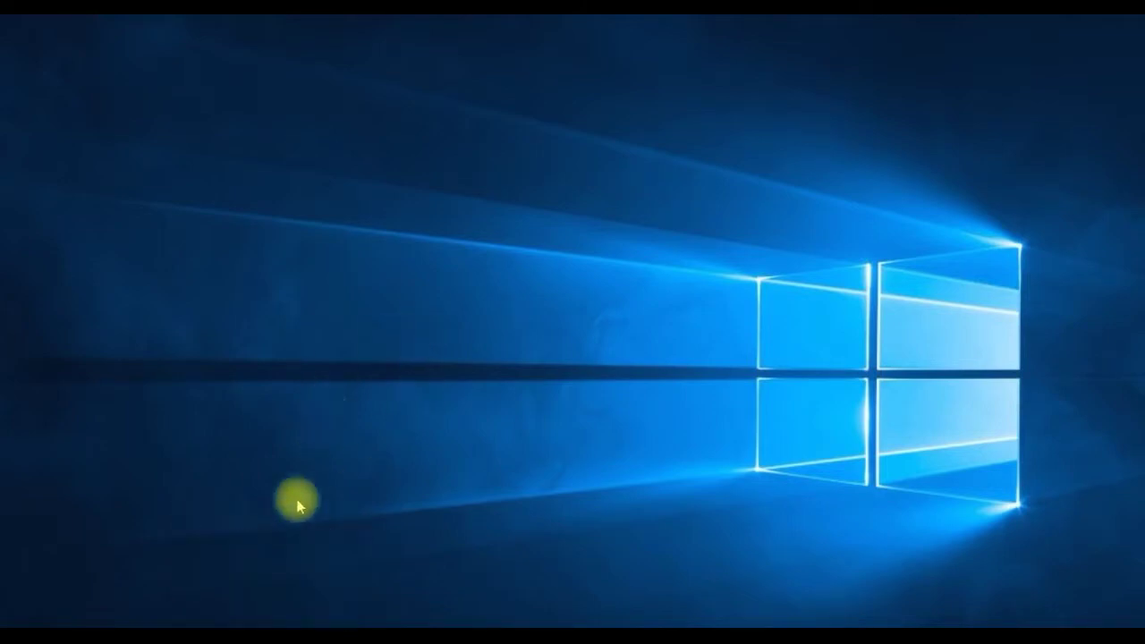
click(263, 626)
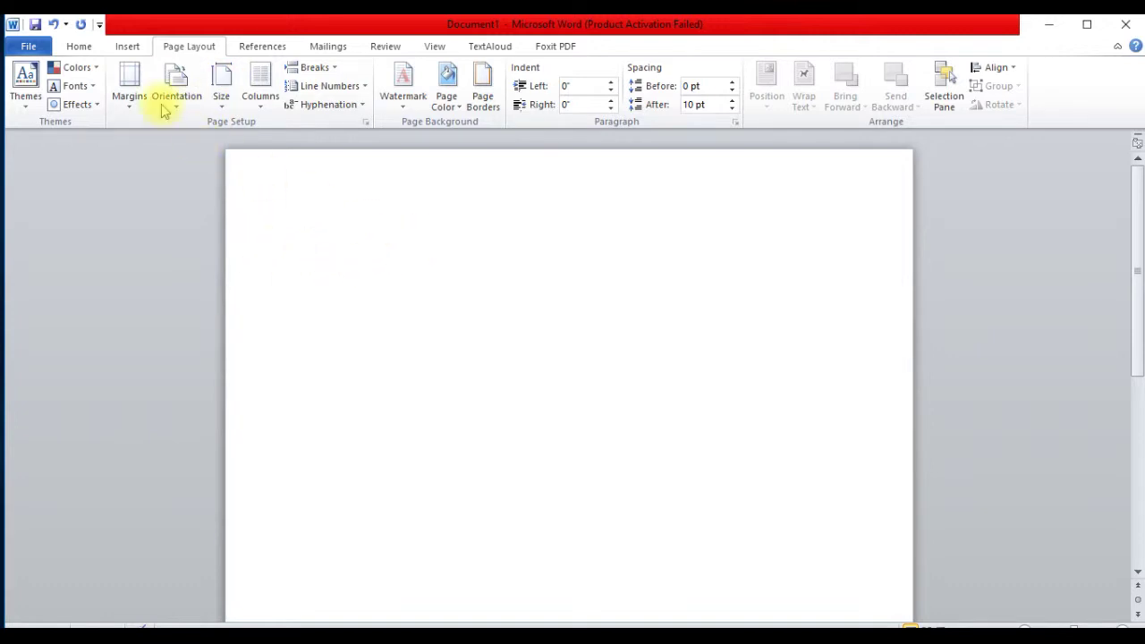
Step: Insert the portrait 'images (25)' from the photo subfolder under Documents\image onto the page
click(130, 47)
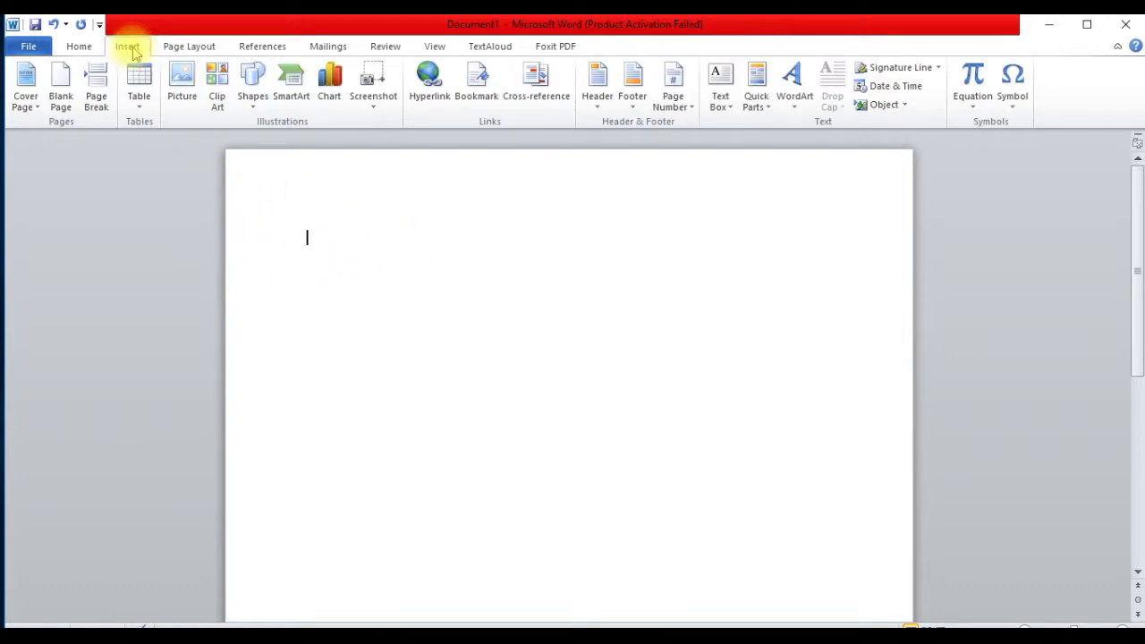
click(183, 85)
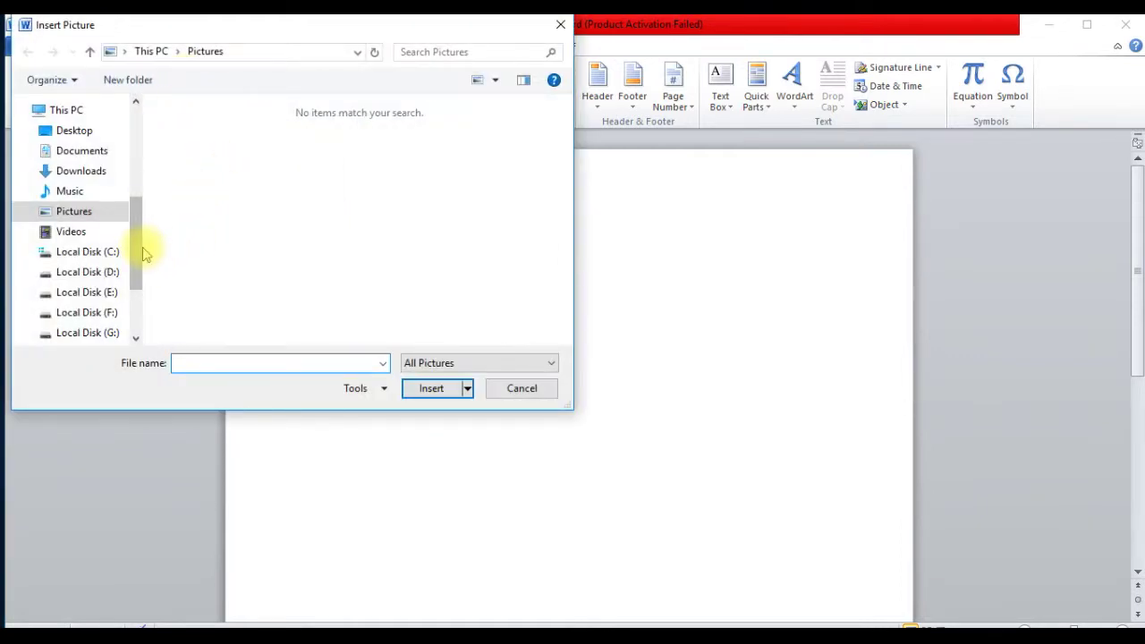
mouse_move(135, 238)
mouse_down()
mouse_move(143, 219)
mouse_move(143, 240)
mouse_up()
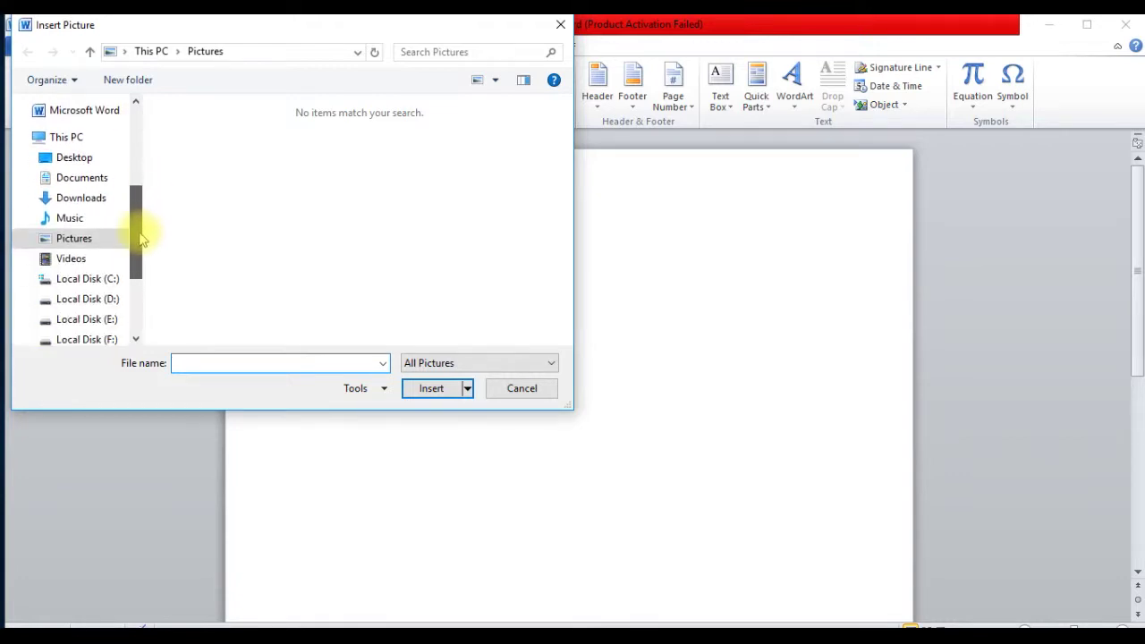
click(85, 178)
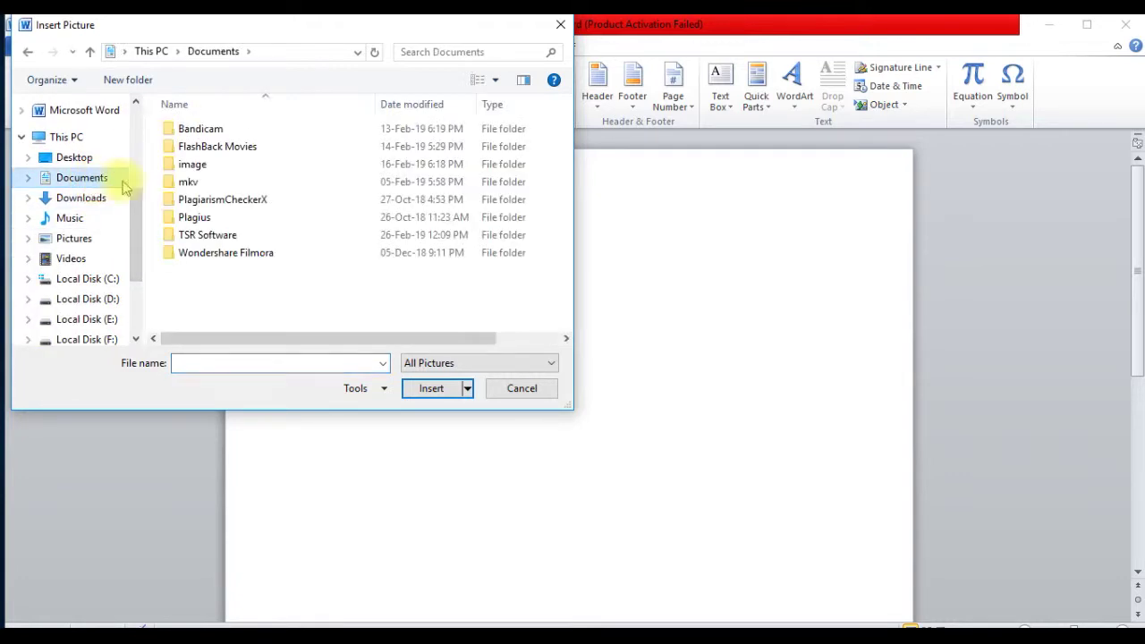
double_click(193, 168)
double_click(499, 247)
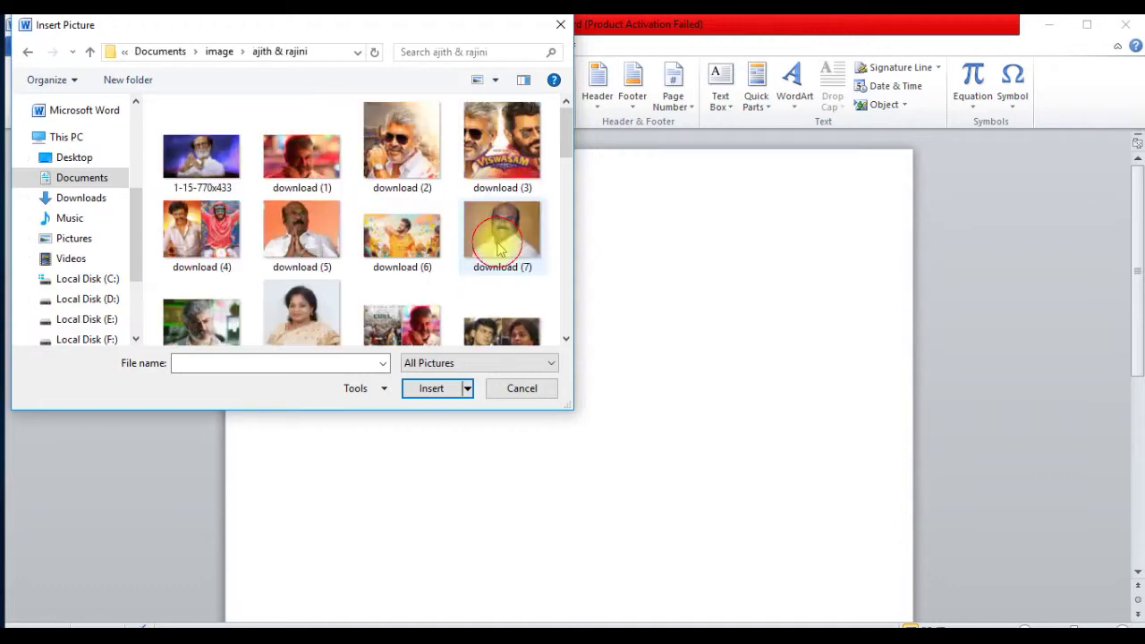
scroll(394, 246, down, 2)
scroll(393, 246, down, 2)
scroll(389, 241, down, 2)
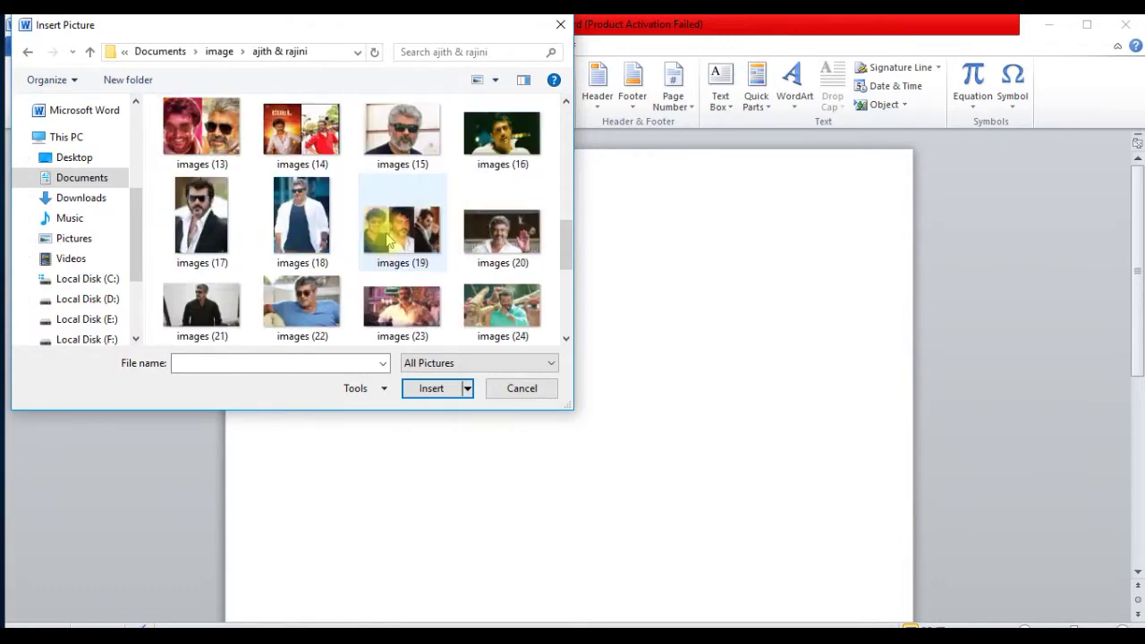
scroll(389, 242, down, 2)
click(201, 228)
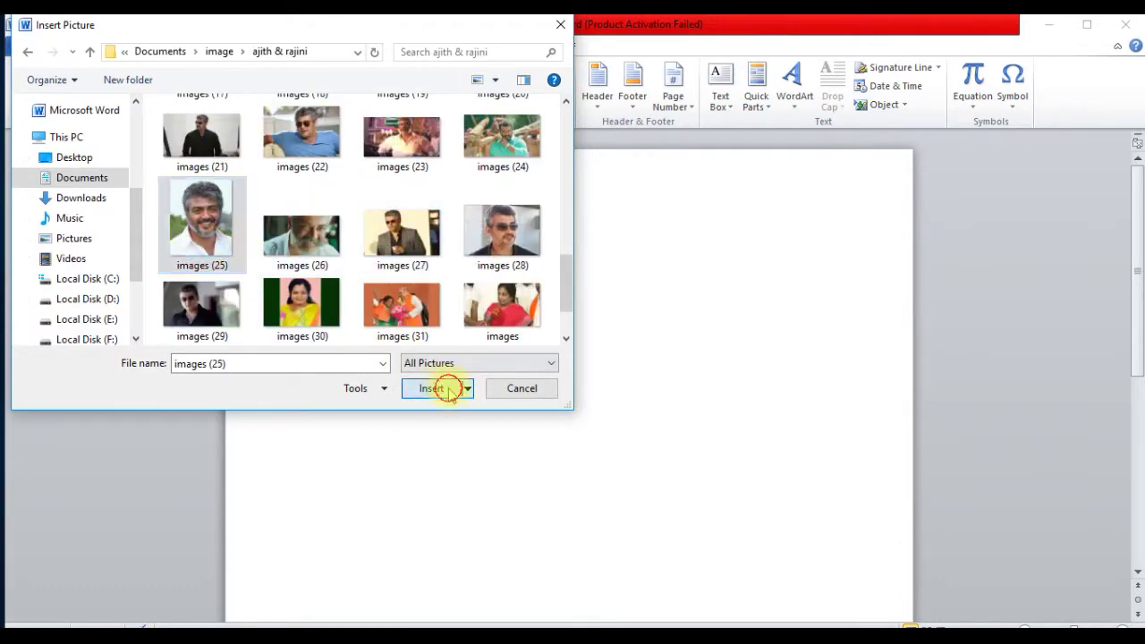
click(447, 389)
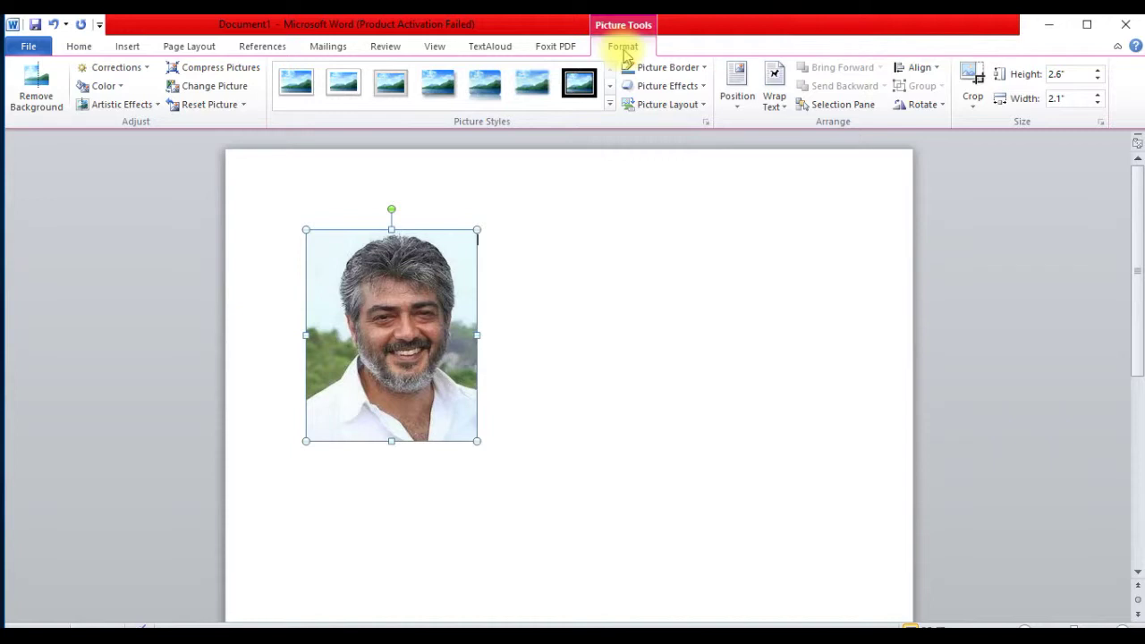
Step: Crop the portrait's bottom and sides down to 2.17" high by 1.77" wide
click(973, 90)
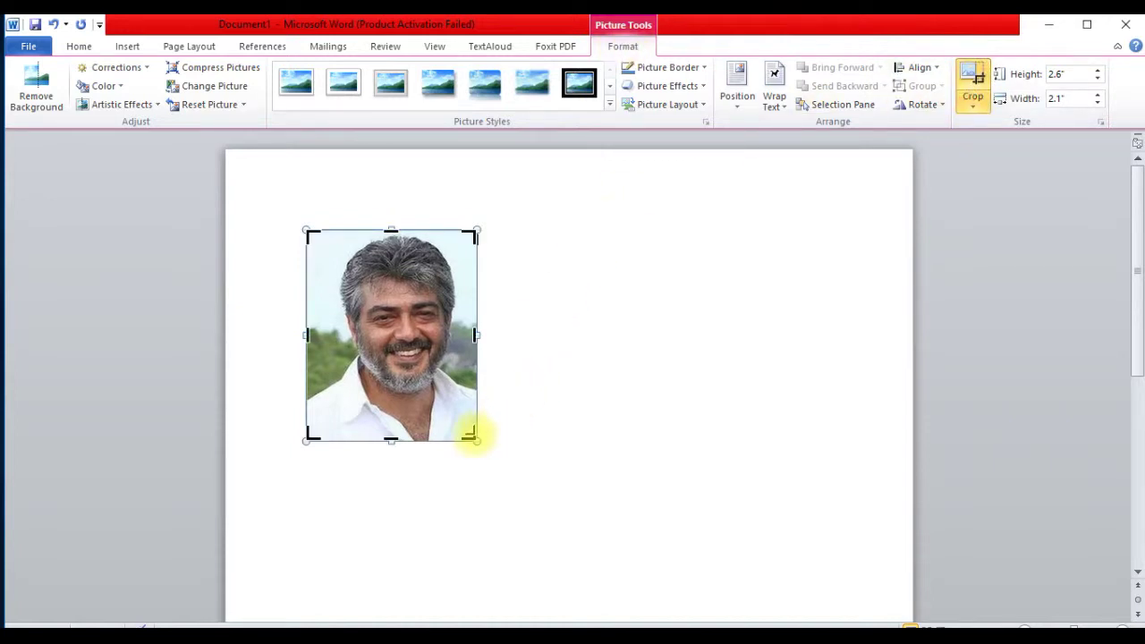
drag(470, 436, 471, 411)
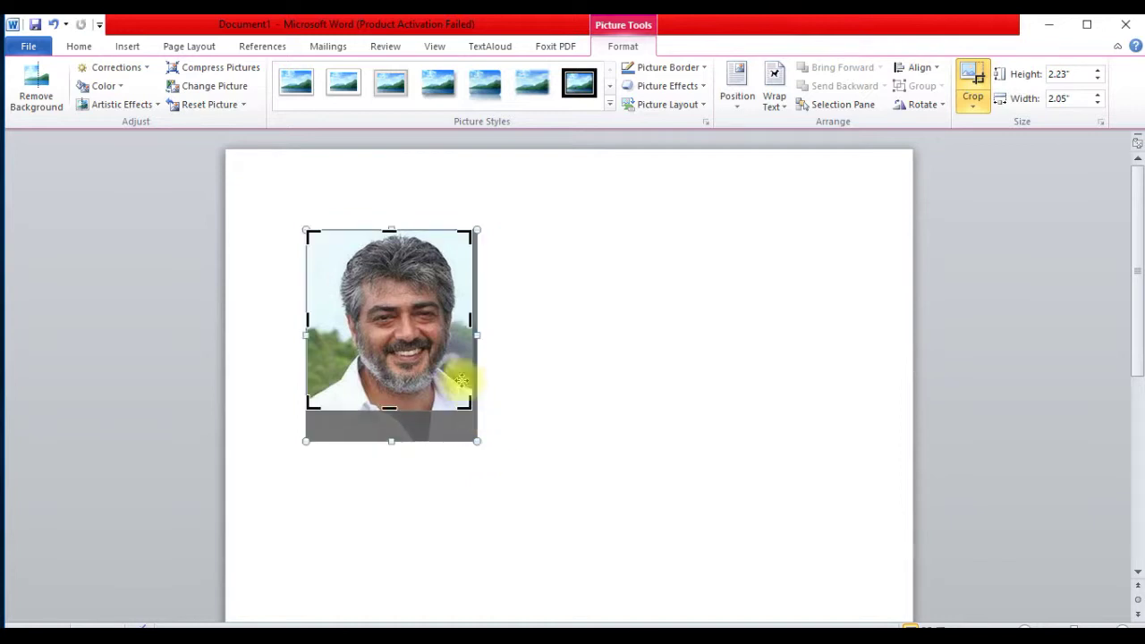
drag(306, 232, 382, 236)
drag(453, 234, 448, 235)
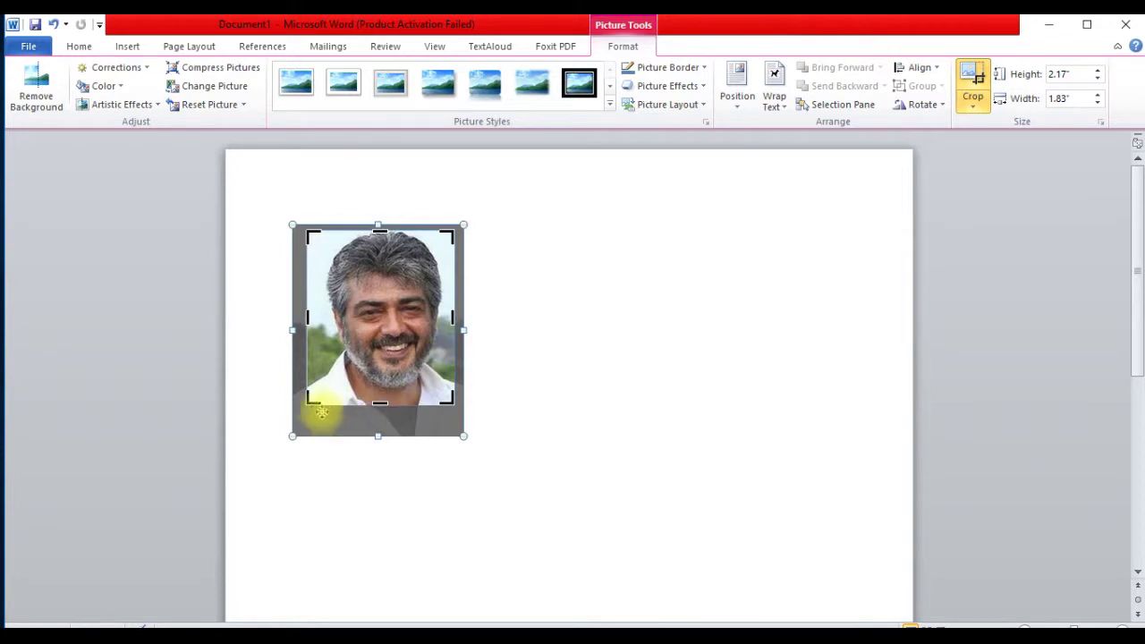
drag(307, 398, 313, 396)
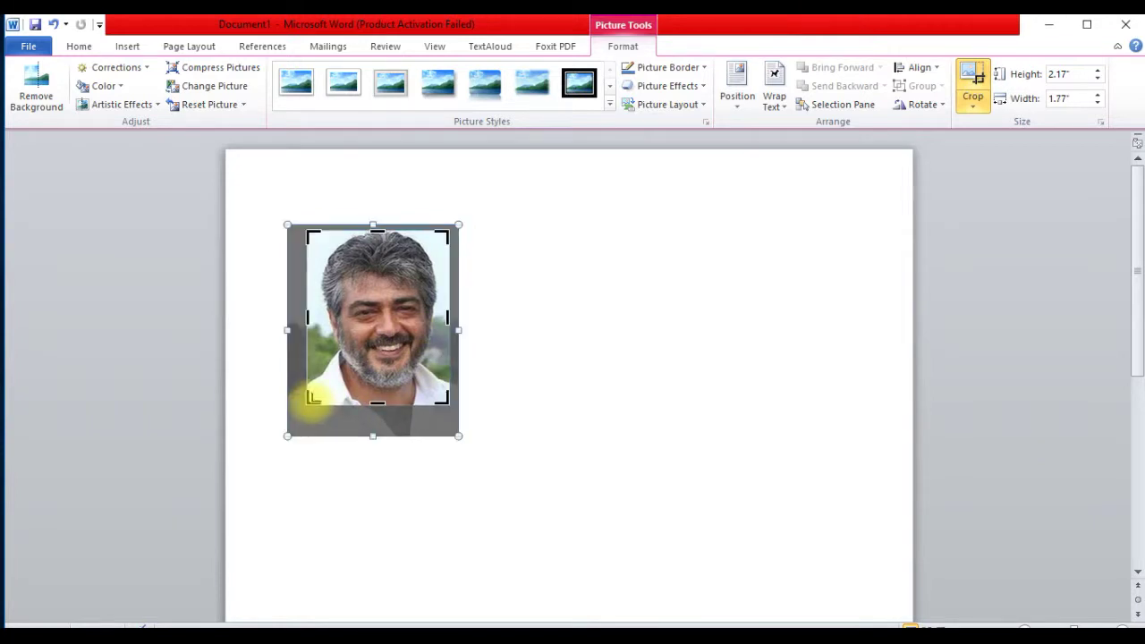
click(717, 318)
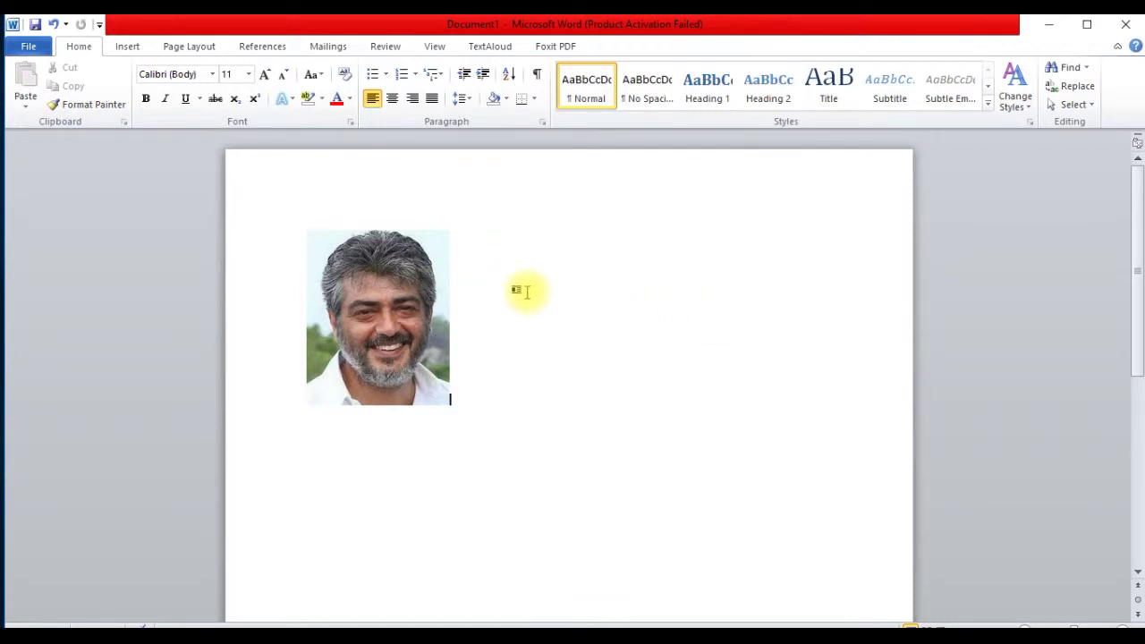
Step: Apply a white-frame picture style with a soft shadow to the cropped portrait
click(398, 304)
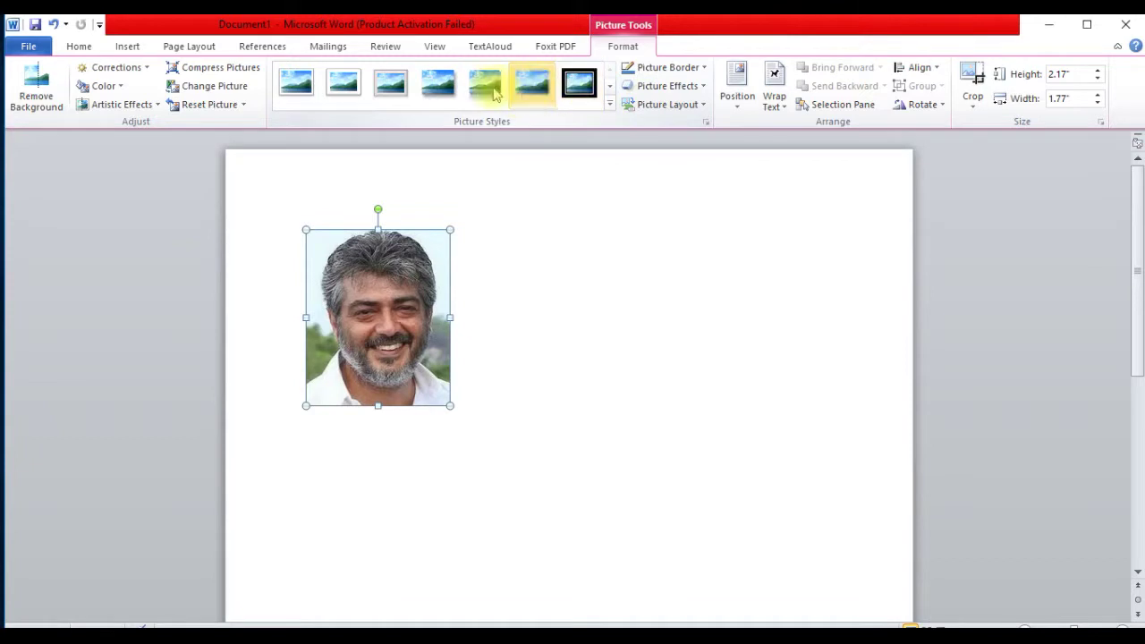
click(610, 104)
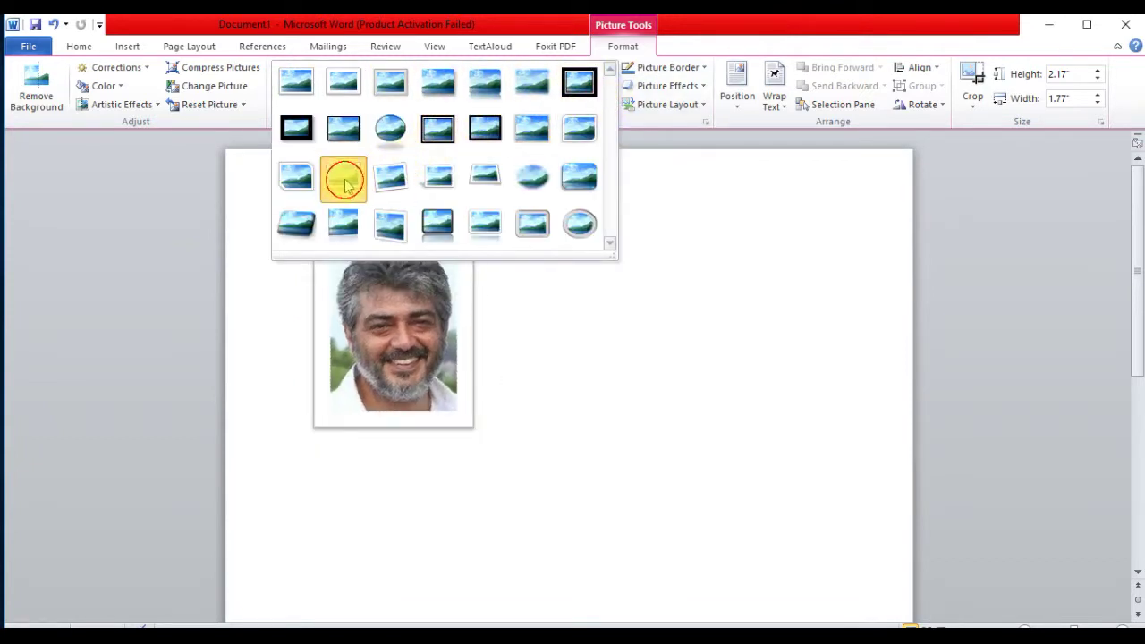
click(346, 182)
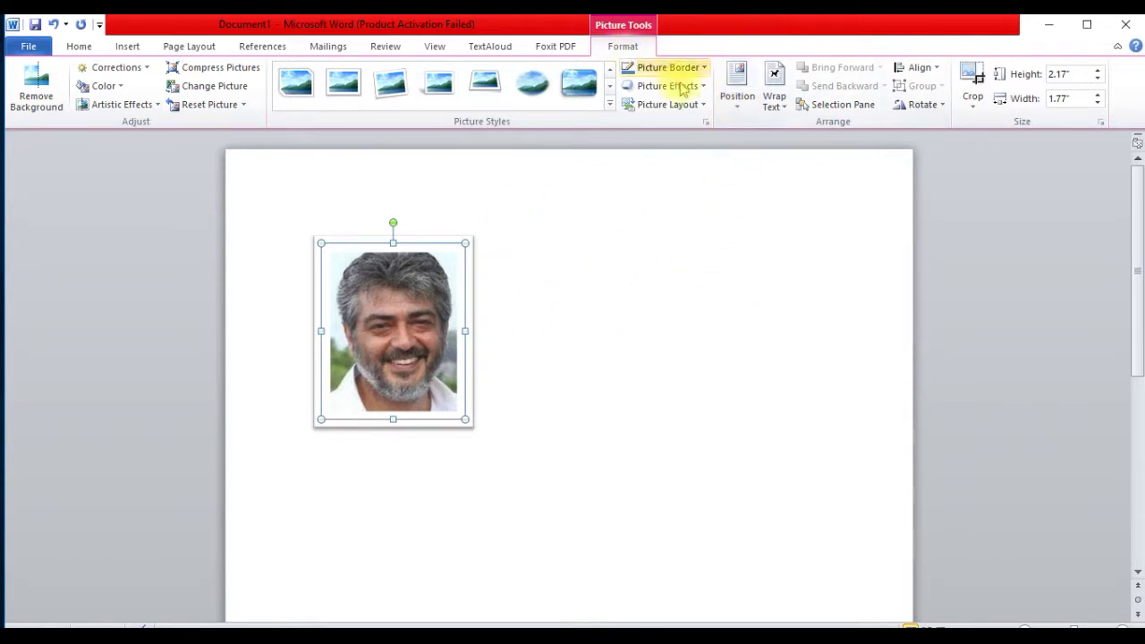
click(738, 99)
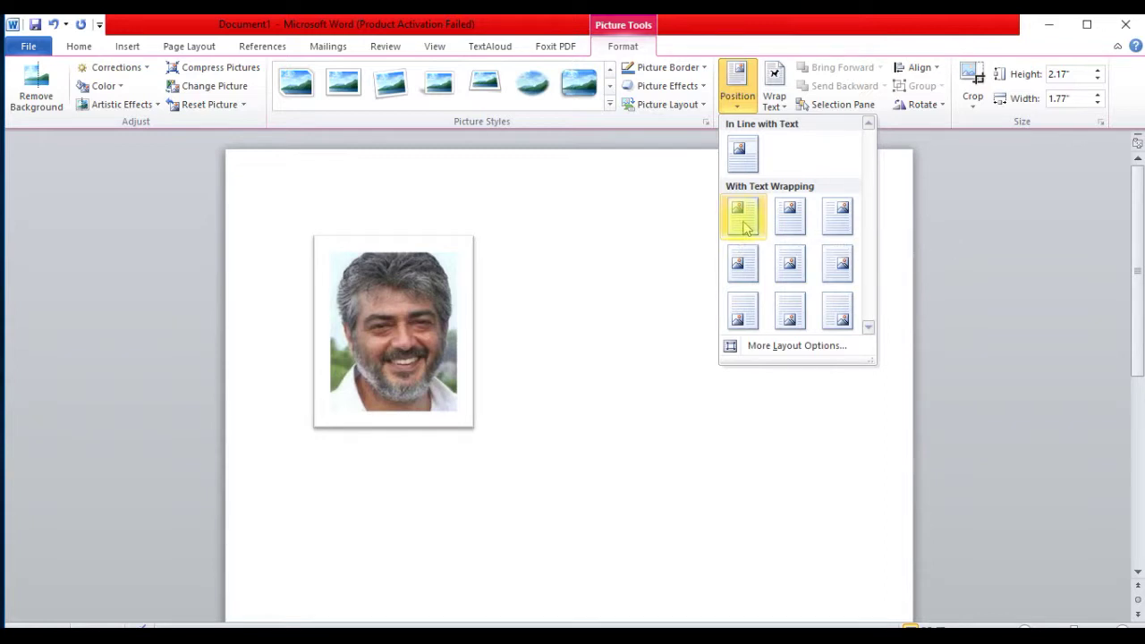
Step: Position the framed photo in the top-left corner of the page
click(745, 226)
drag(390, 323, 320, 250)
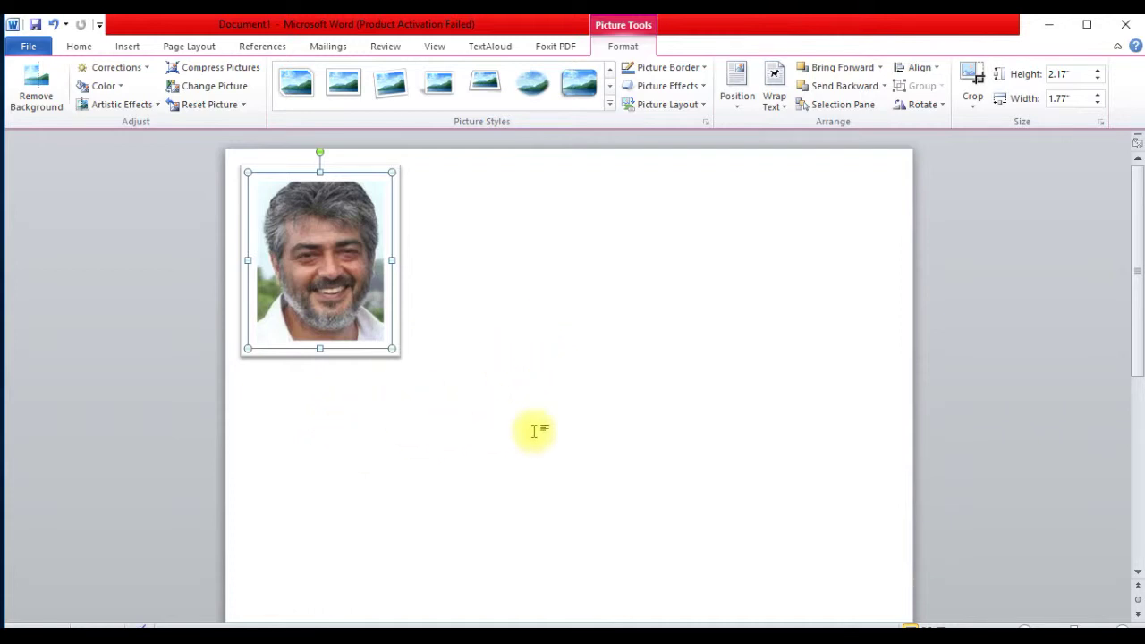
click(506, 364)
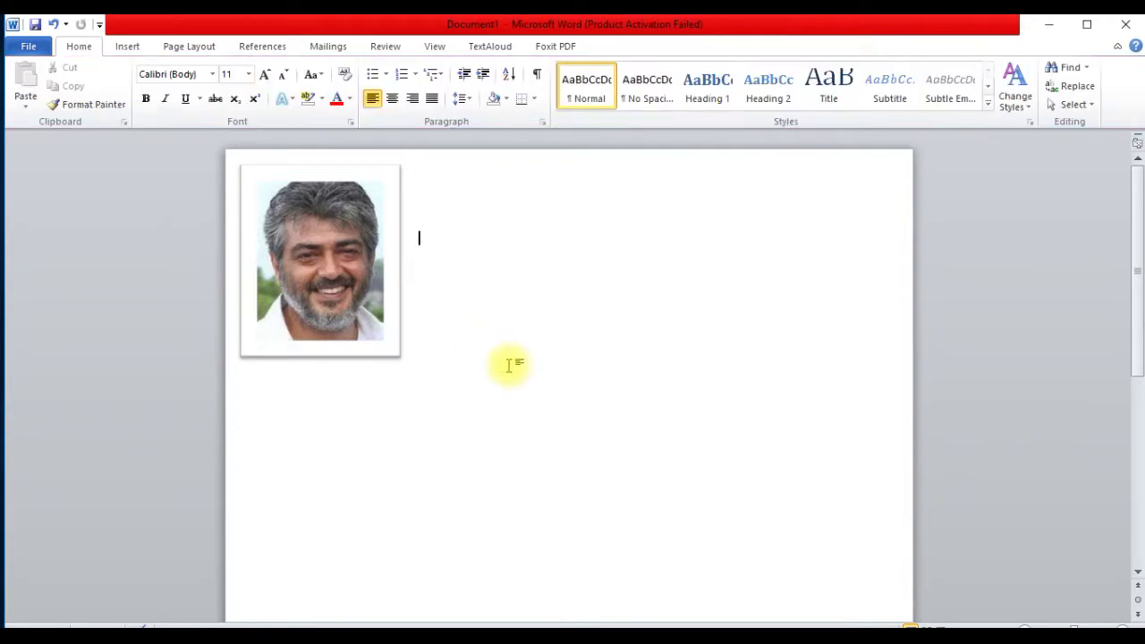
Step: Delete the stray letter typed beside the photo and dismiss the accidentally opened Font dialog
text(n)
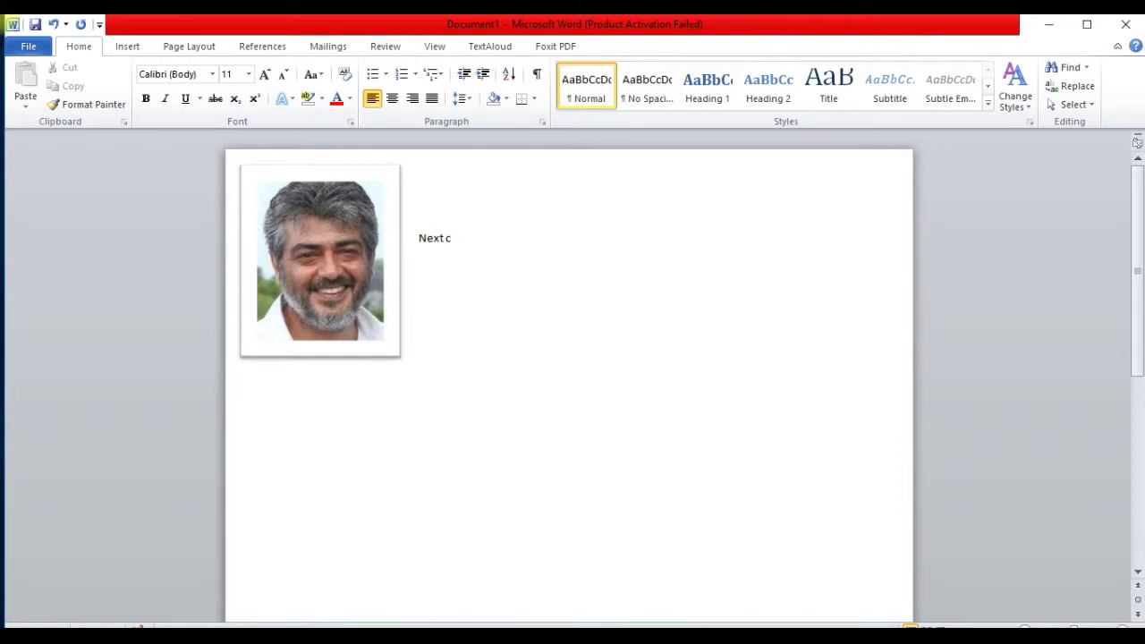
key(BackSpace)
key(BackSpace)
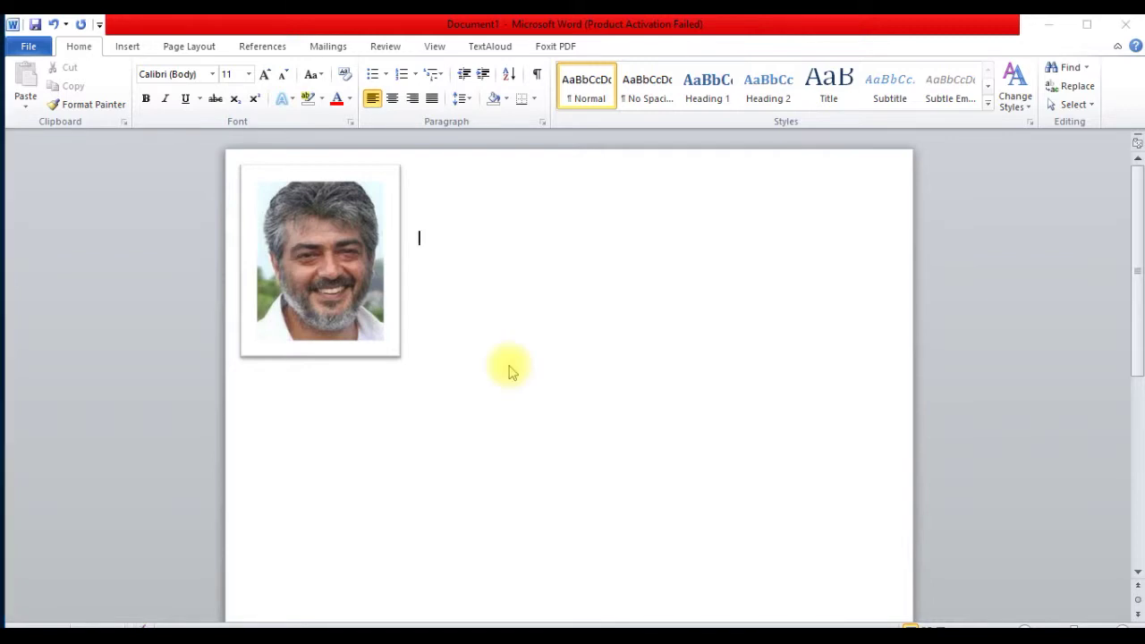
key(ctrl+d)
click(733, 514)
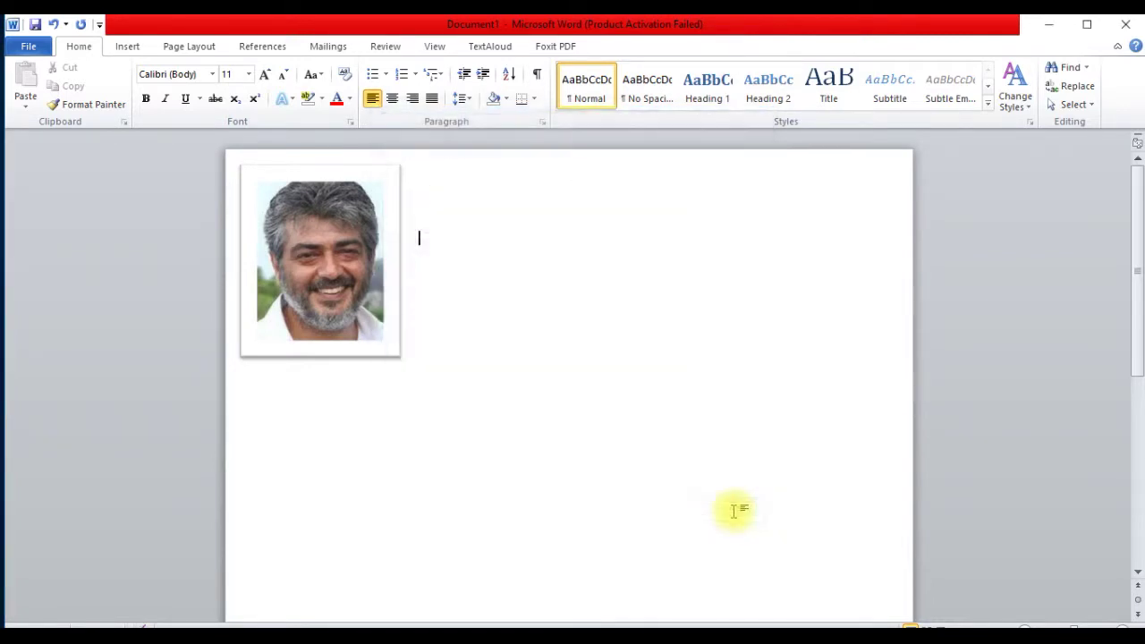
Step: Duplicate the photo with Ctrl+D into a row of four across the top, then select the first two
click(340, 282)
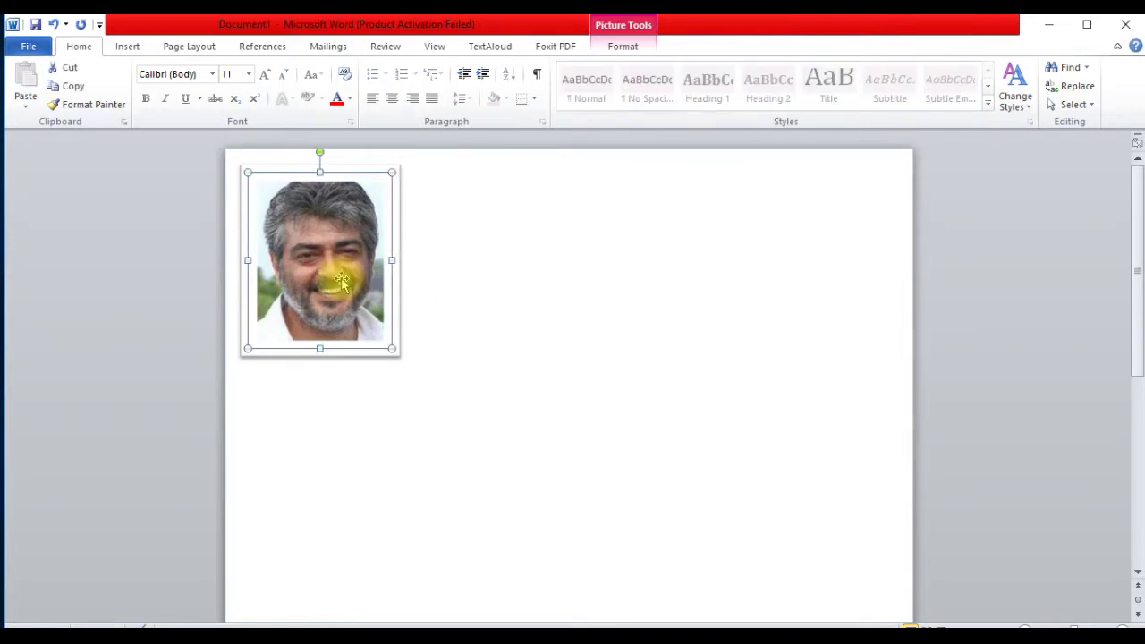
key(ctrl+d)
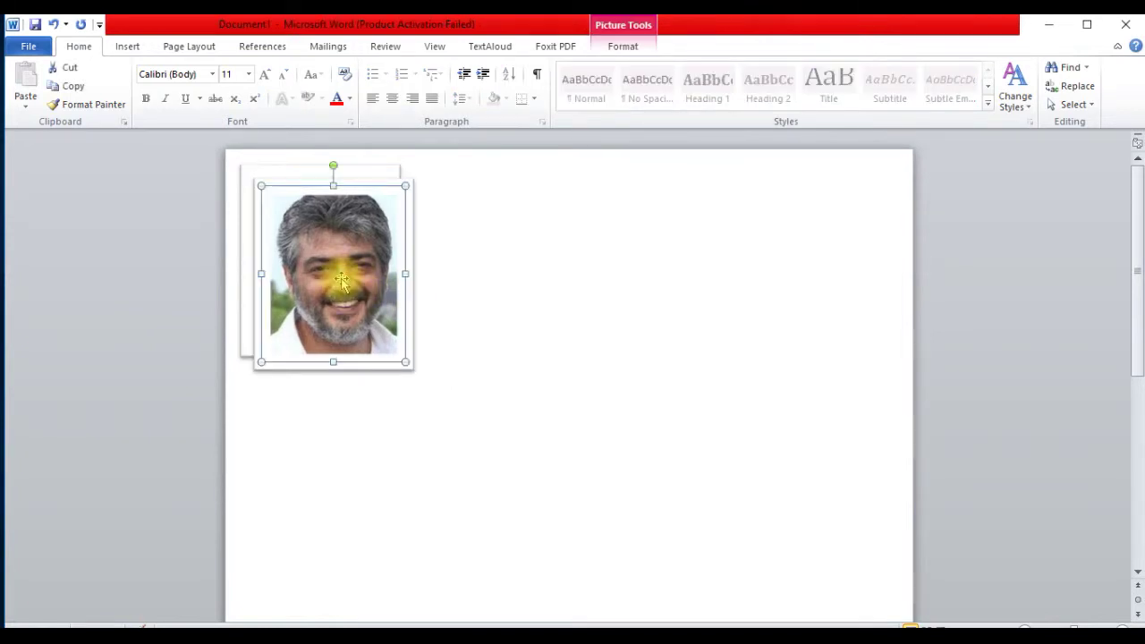
drag(341, 280, 482, 260)
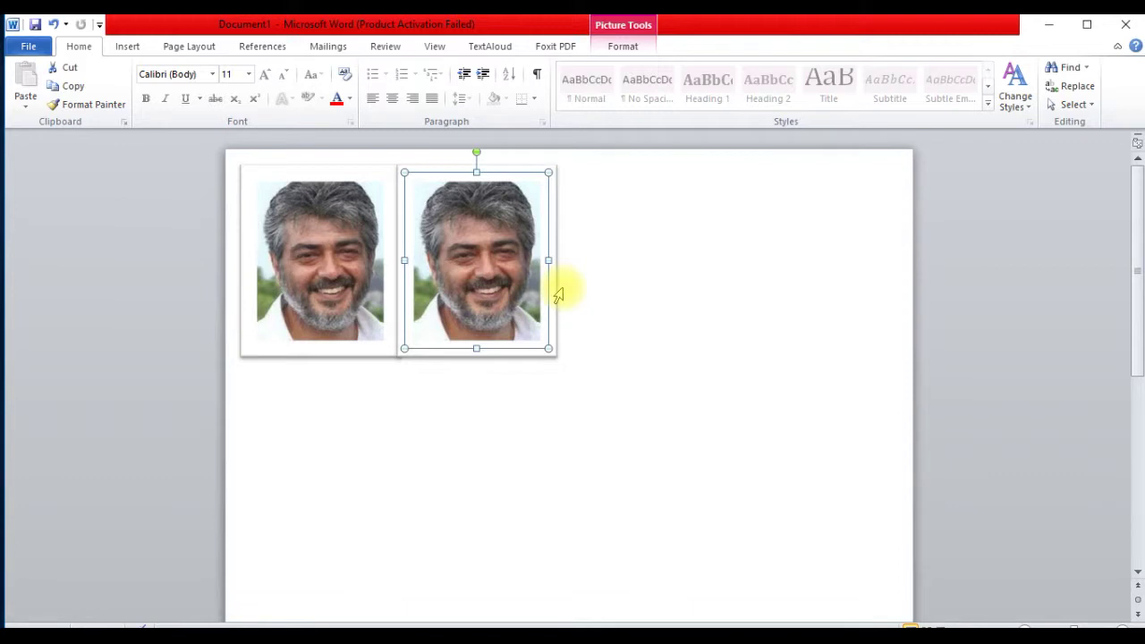
key(ctrl+d)
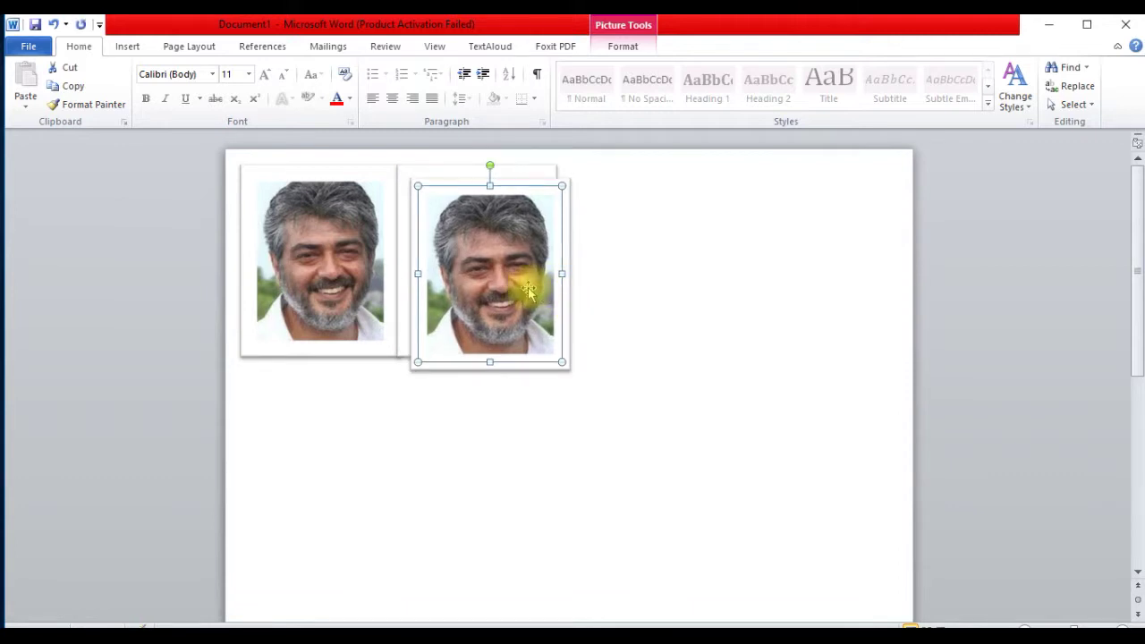
mouse_move(497, 285)
mouse_down()
mouse_move(637, 265)
mouse_move(649, 294)
mouse_up()
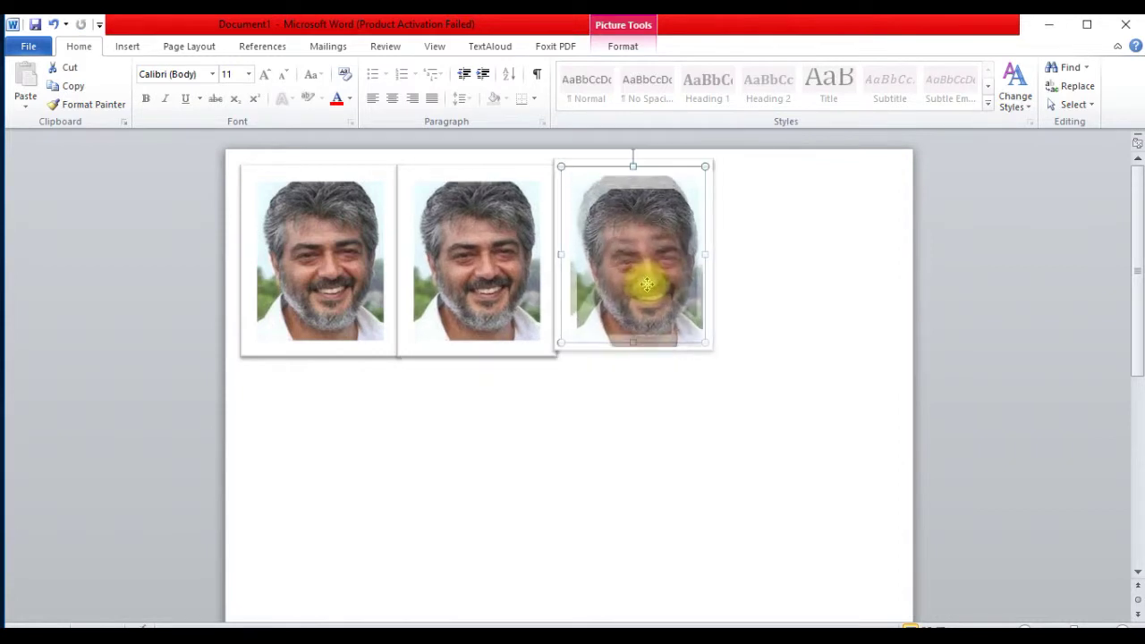
drag(635, 279, 629, 271)
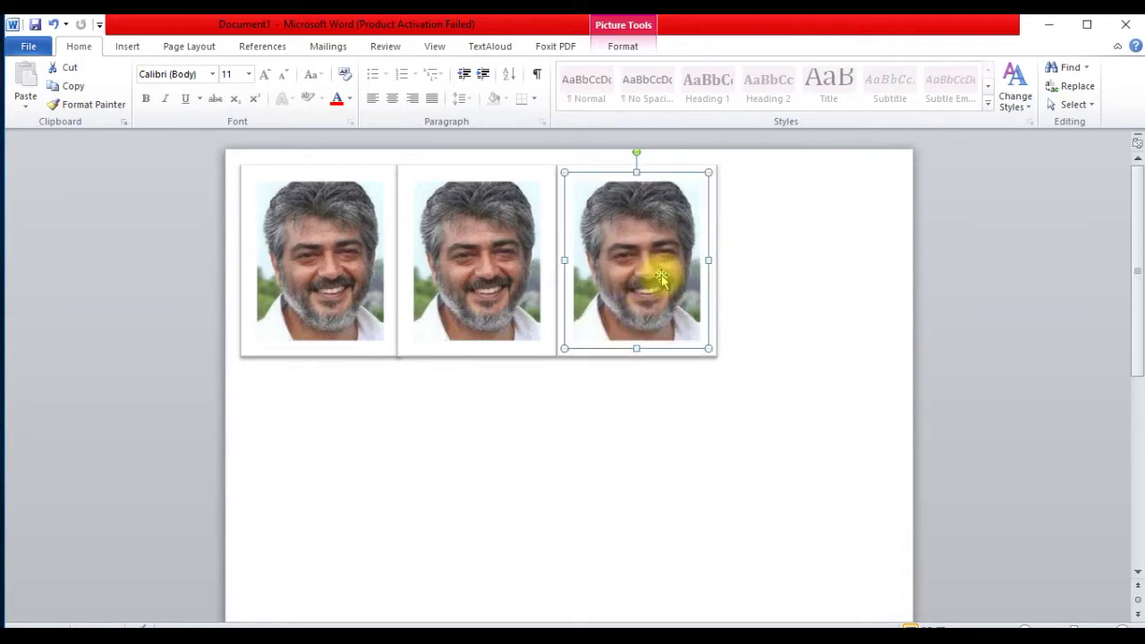
mouse_move(660, 278)
mouse_down()
mouse_move(673, 288)
mouse_move(805, 258)
mouse_move(802, 285)
mouse_up()
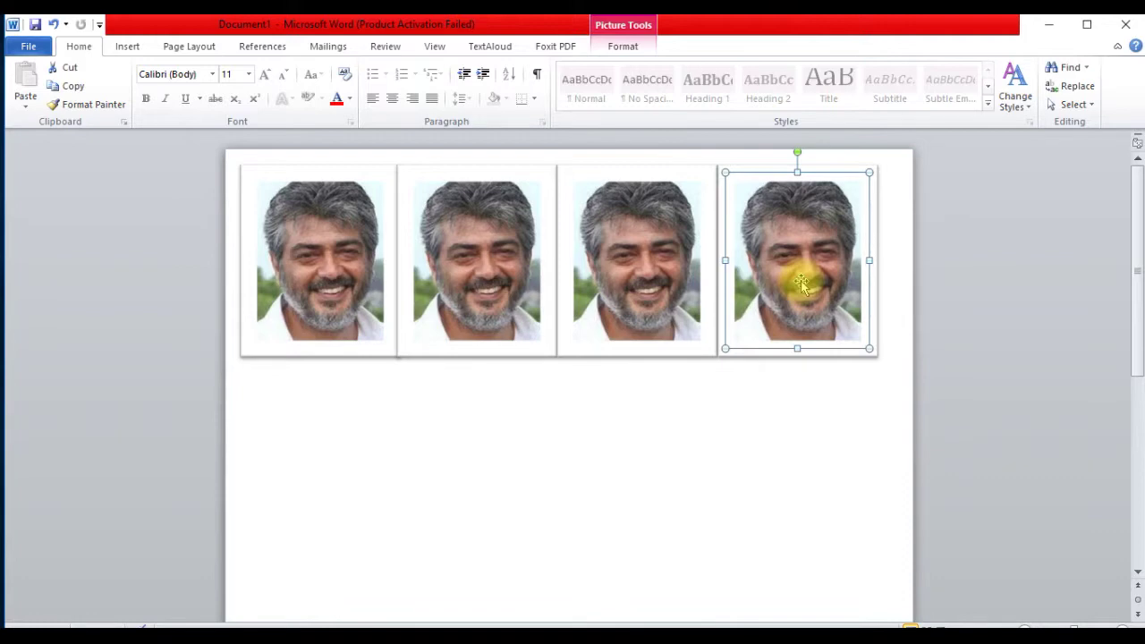
click(769, 416)
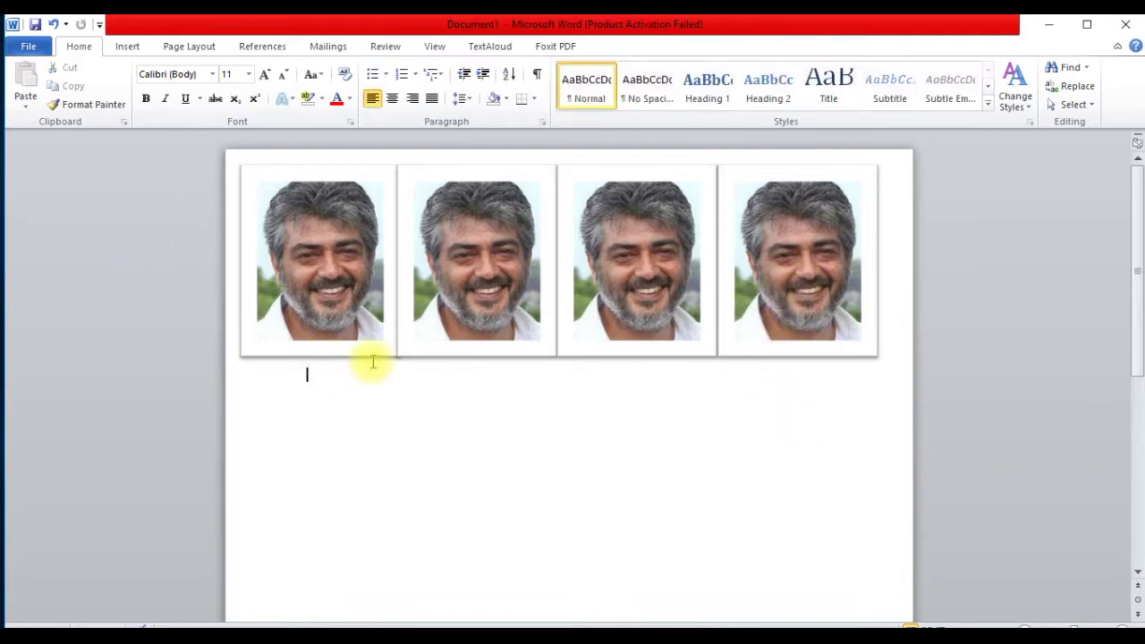
click(327, 288)
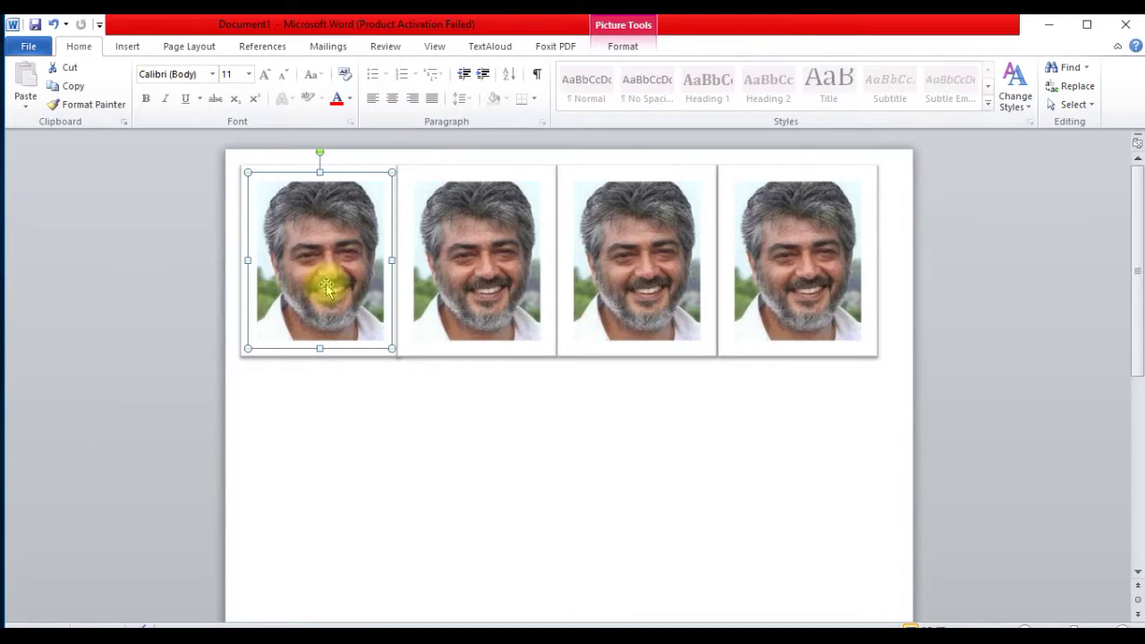
ctrl+click(447, 295)
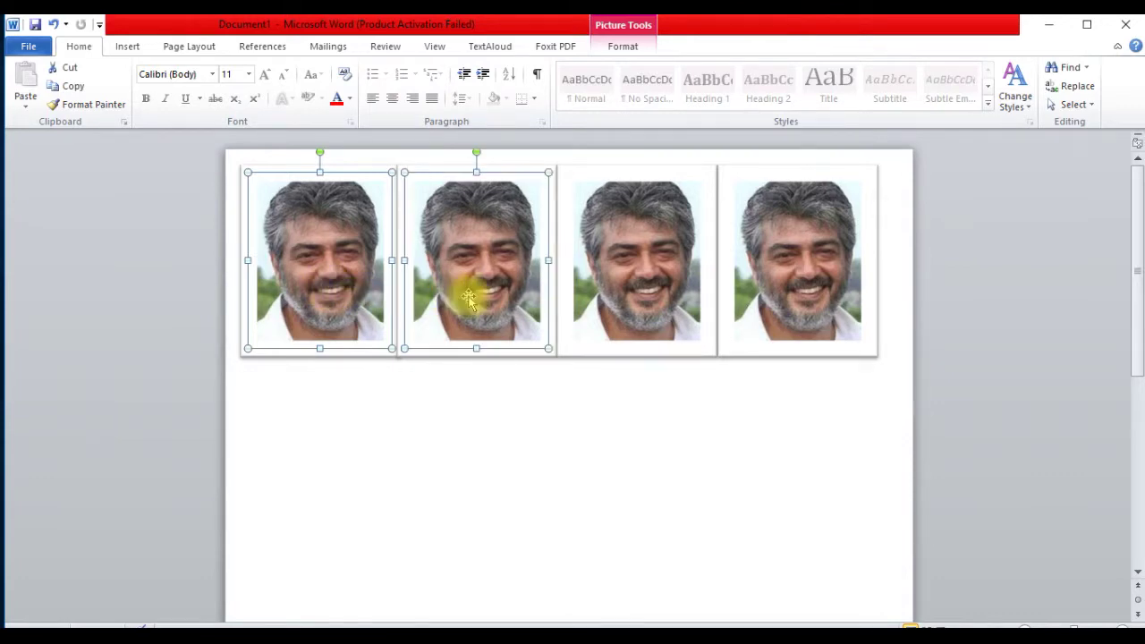
Step: Group the four top-row photos into one 2.17" by 7.68" object
ctrl+click(637, 291)
ctrl+click(771, 289)
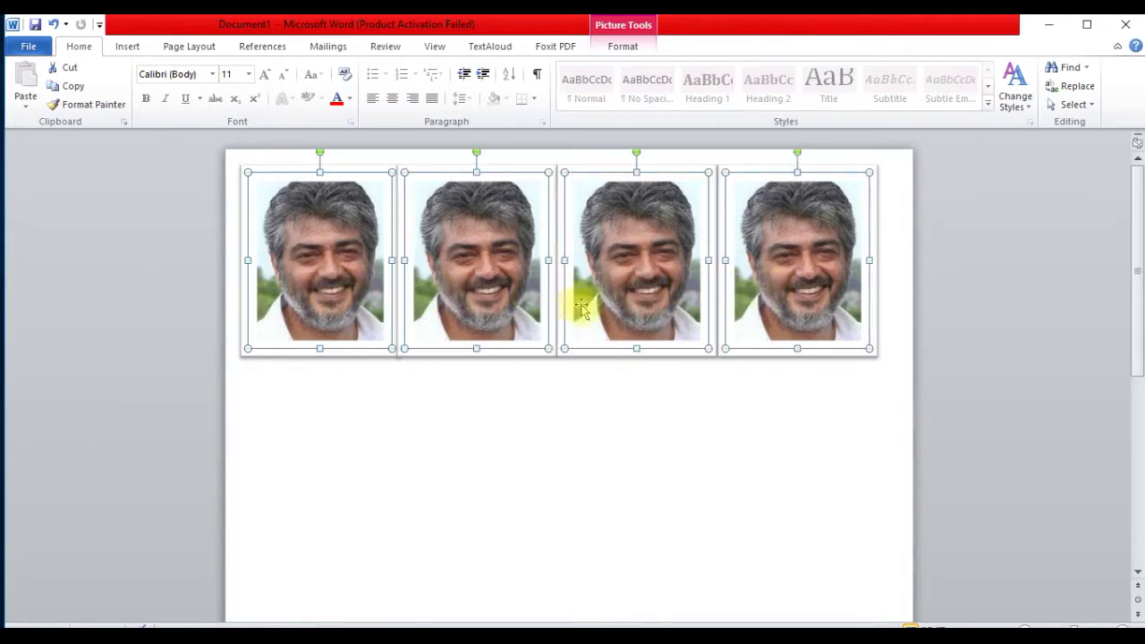
click(624, 49)
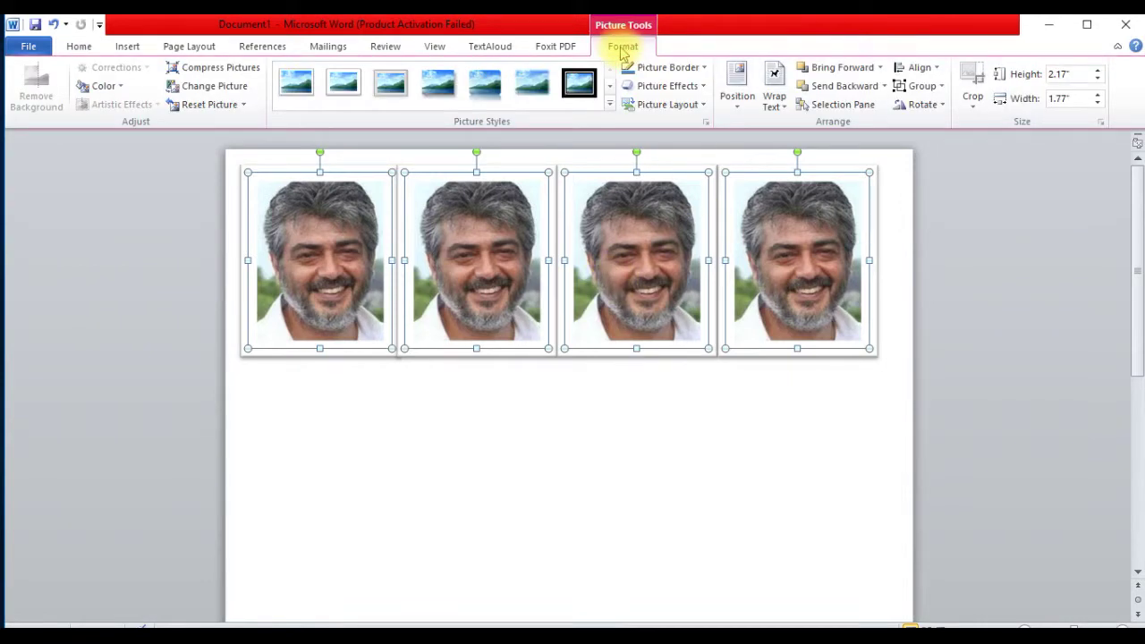
click(939, 88)
click(934, 107)
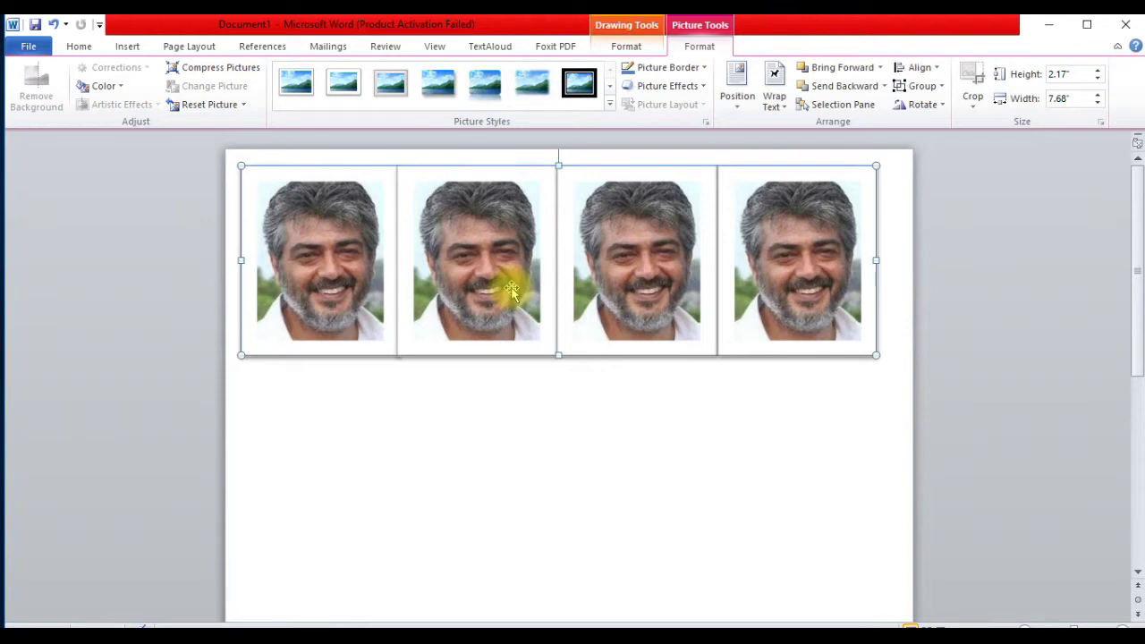
Step: Undo the accidental nudge of the second photo, then copy and paste the four-photo group
click(511, 289)
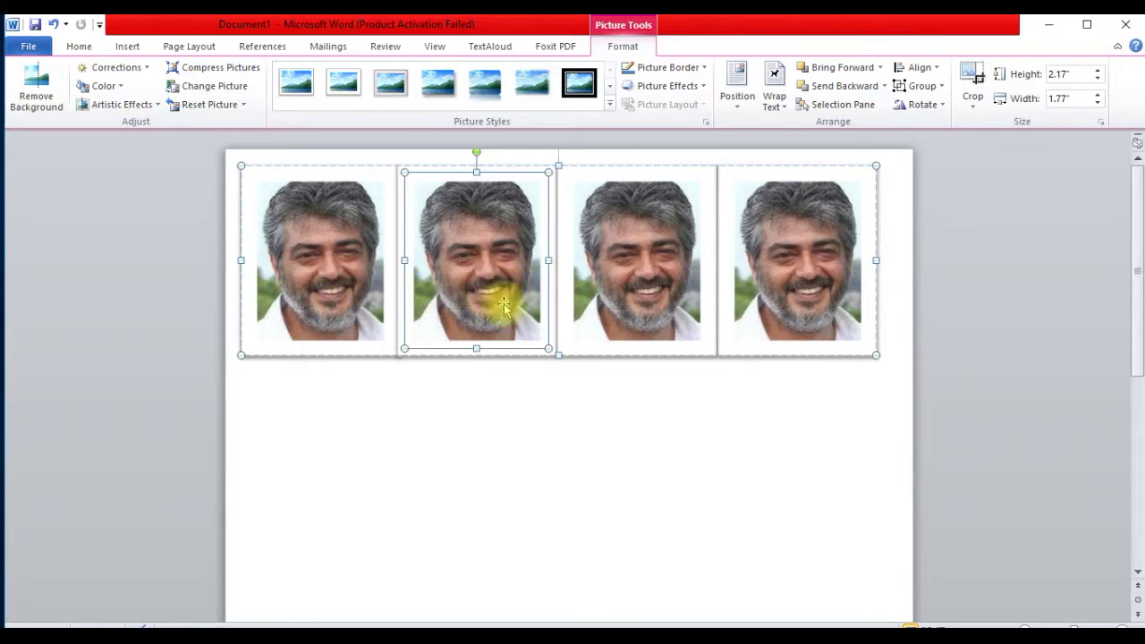
key(Right)
key(Down)
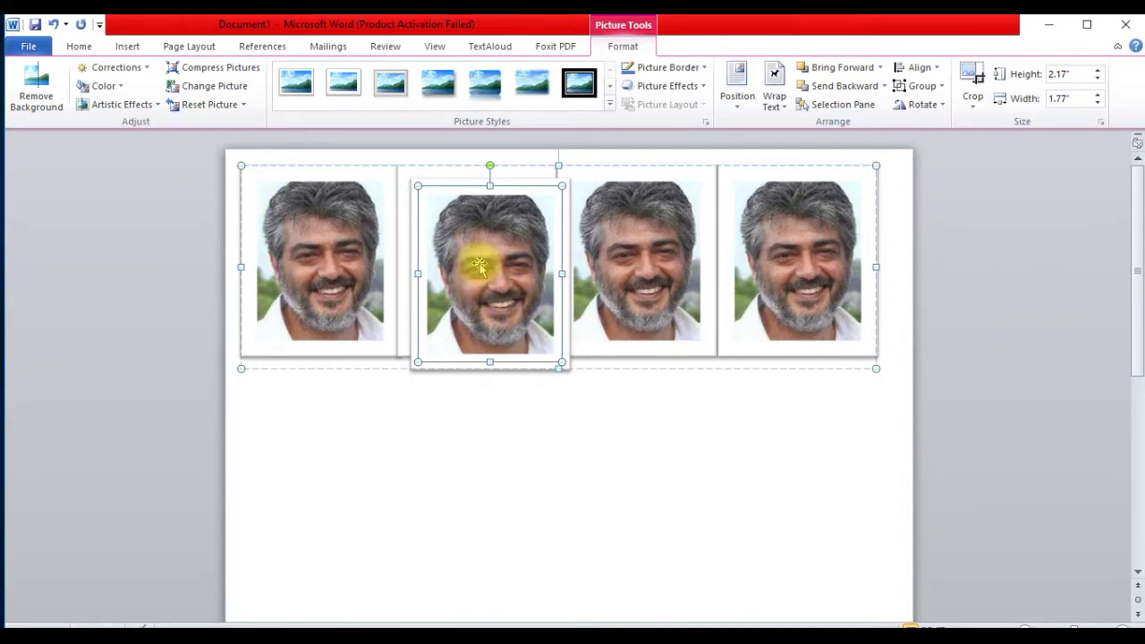
click(51, 26)
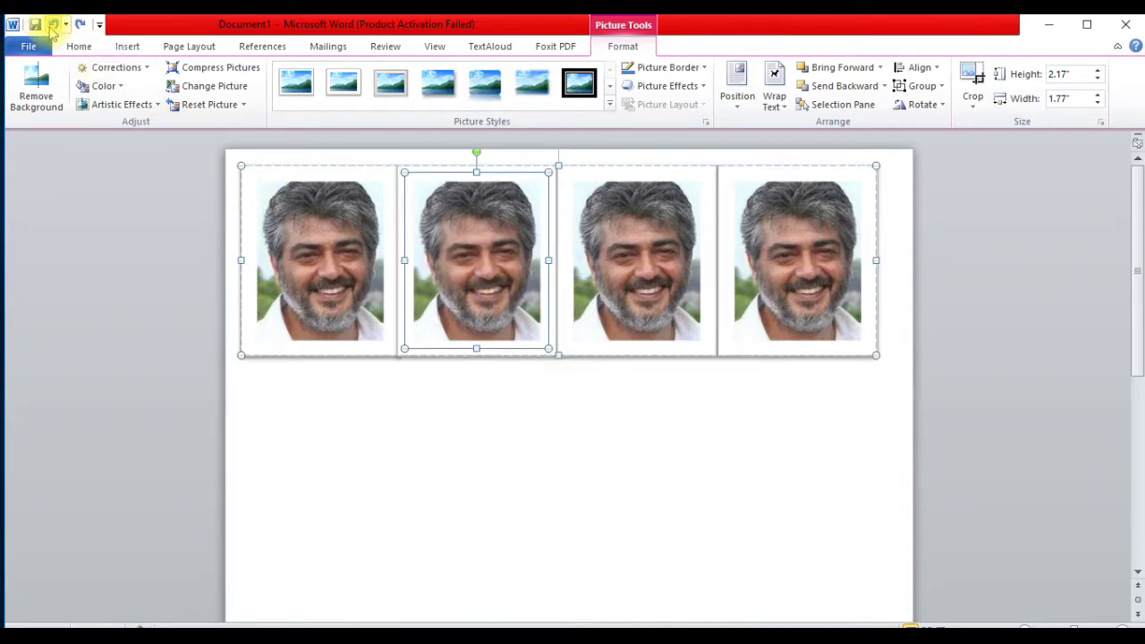
click(583, 432)
click(341, 301)
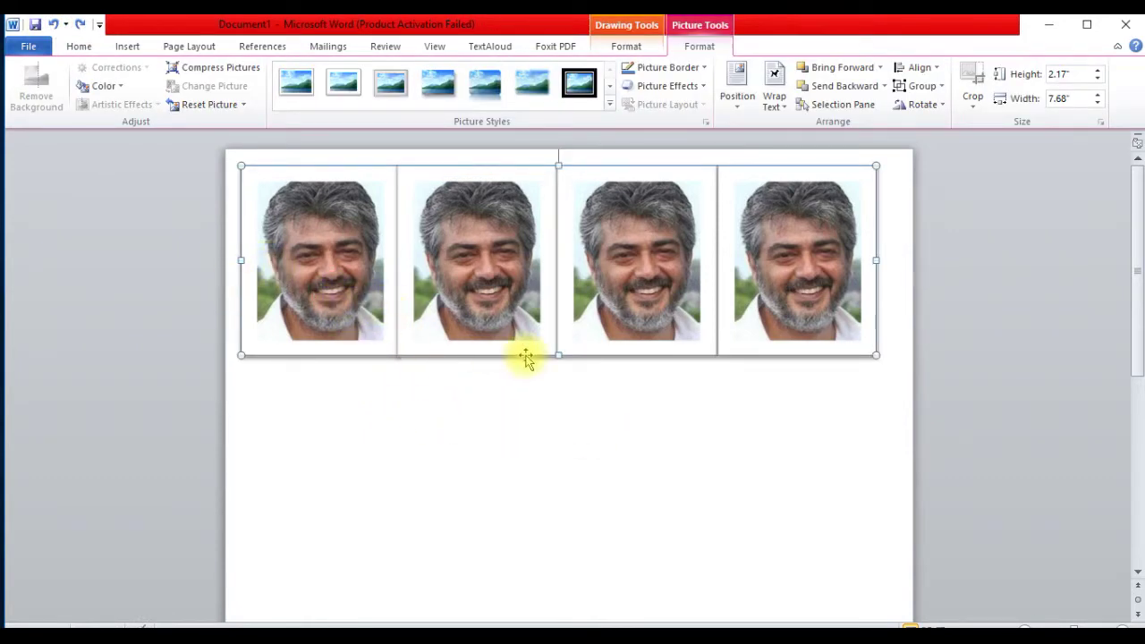
key(ctrl+c)
key(ctrl+v)
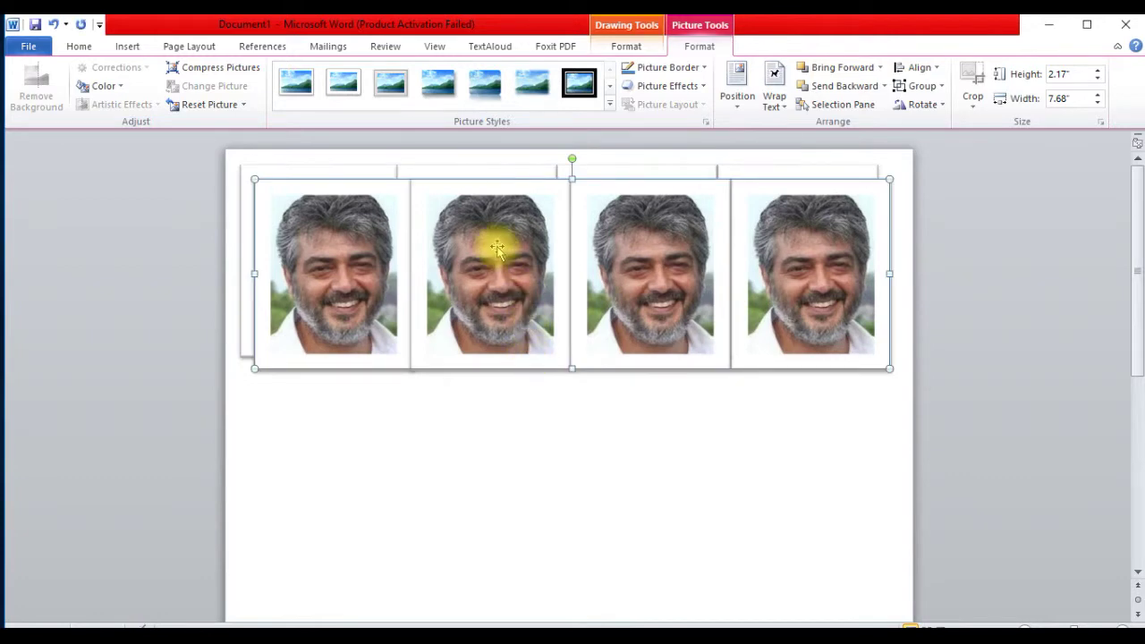
Step: Drag the pasted row directly below the first row as row two
drag(493, 248, 482, 431)
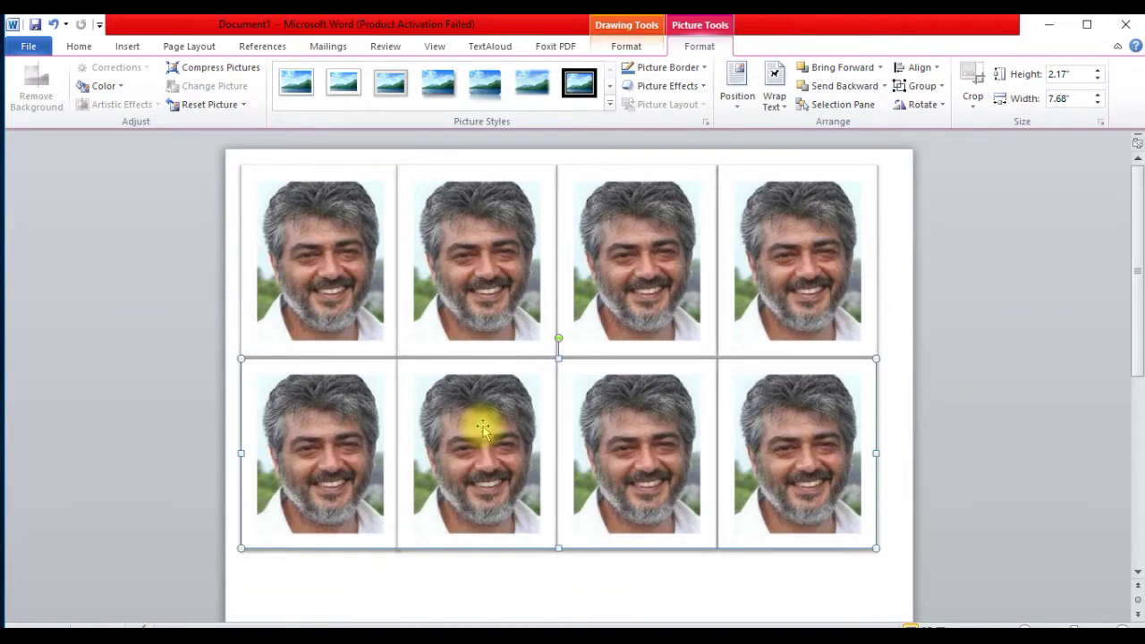
scroll(483, 428, down, 2)
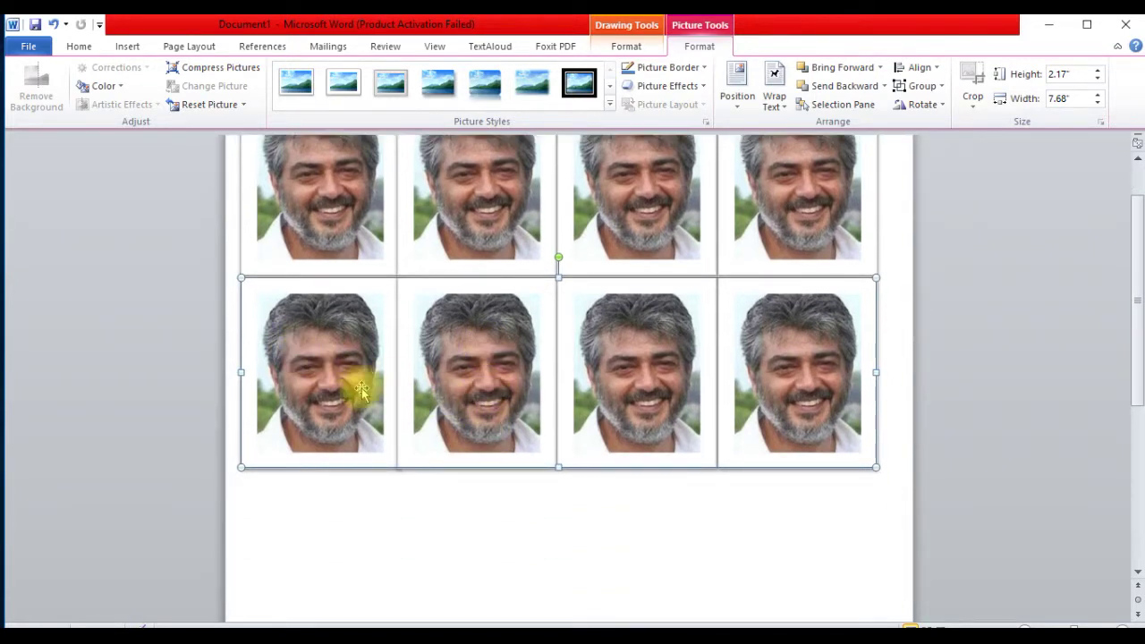
scroll(775, 556, down, 2)
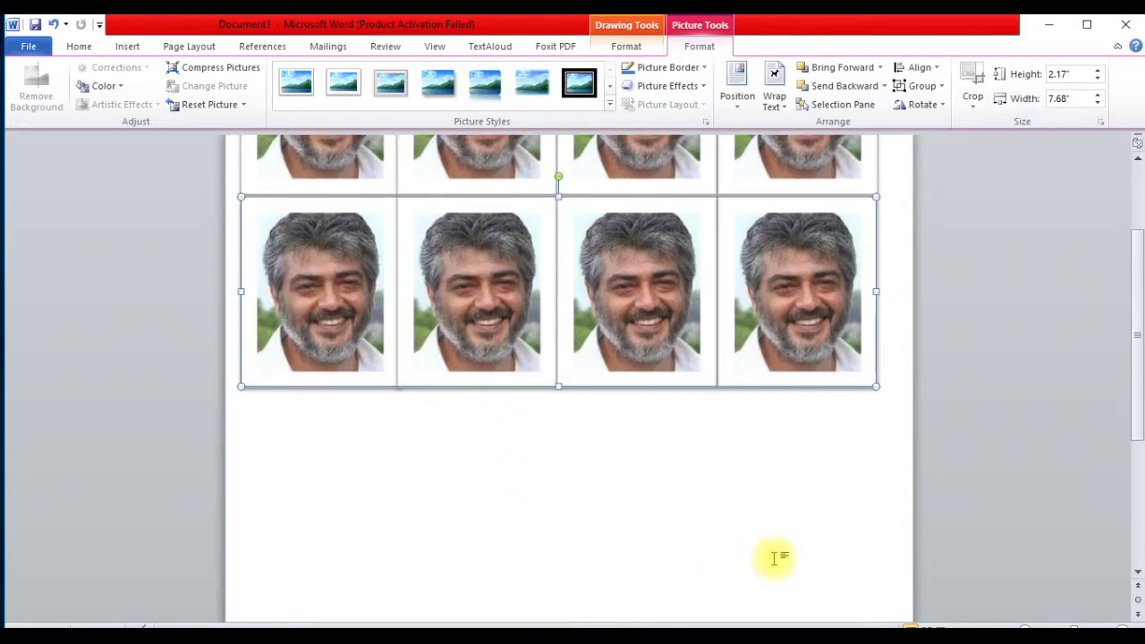
scroll(774, 556, up, 1)
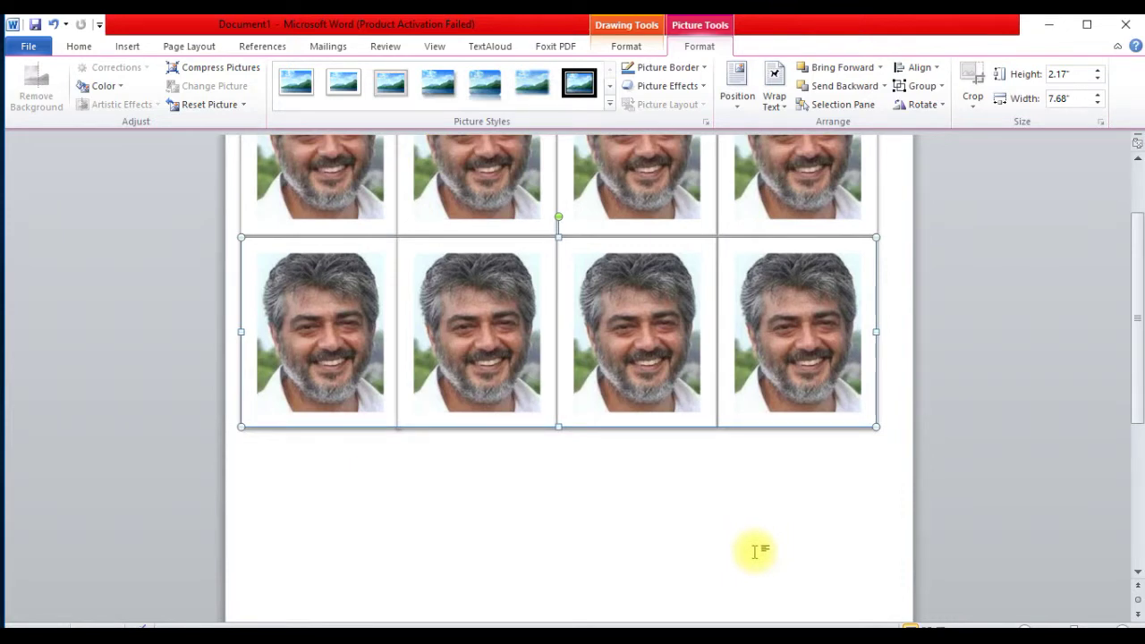
Step: Paste another copy of the photo row and place it as the third row
key(ctrl+v)
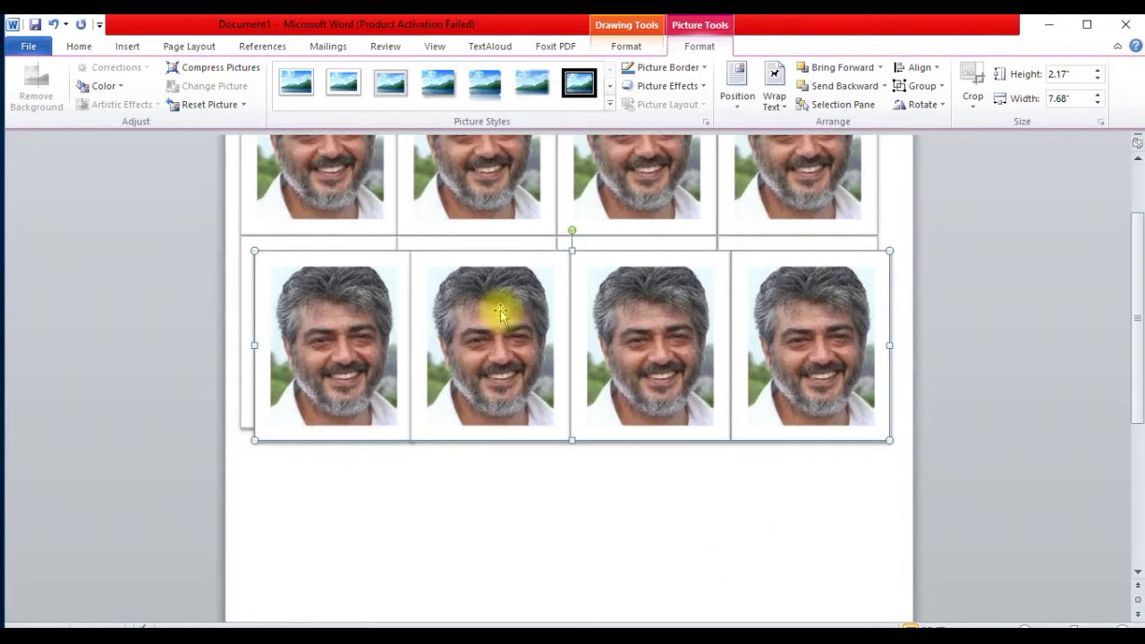
mouse_move(500, 311)
mouse_down()
mouse_move(488, 496)
mouse_move(487, 479)
mouse_up()
scroll(485, 480, up, 2)
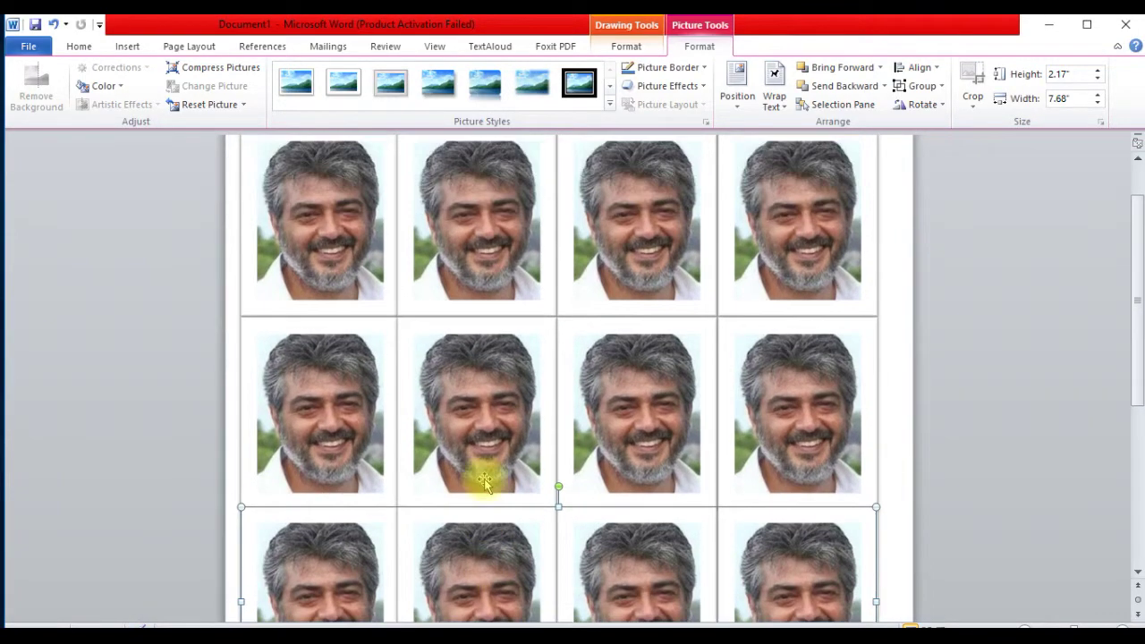
scroll(486, 478, up, 1)
scroll(487, 479, down, 3)
scroll(492, 481, down, 2)
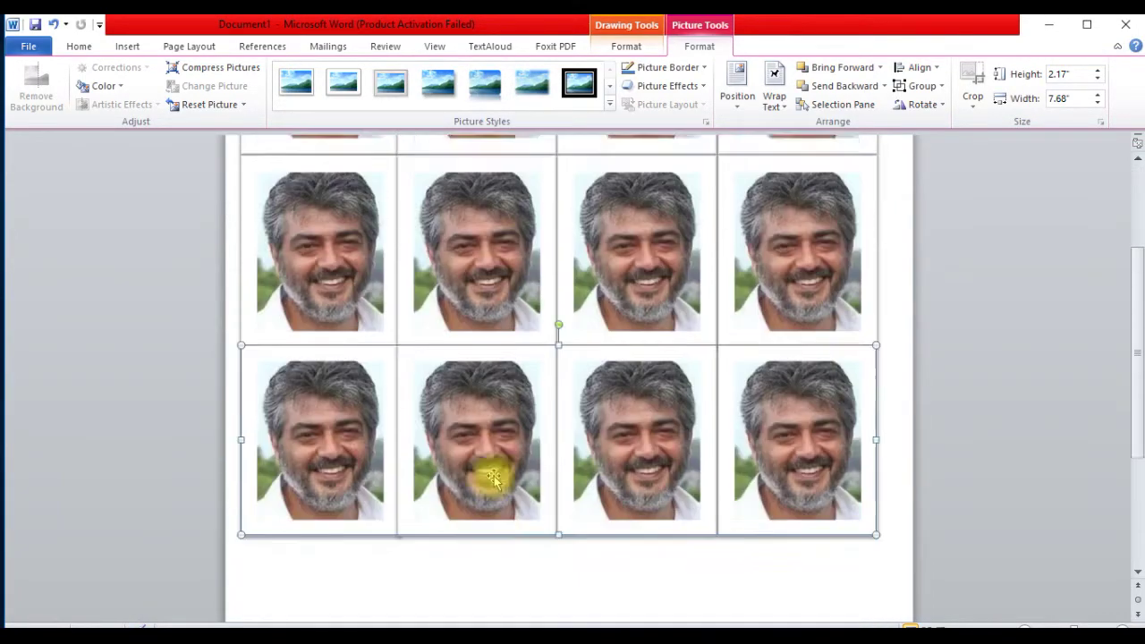
scroll(493, 474, down, 5)
scroll(496, 468, up, 1)
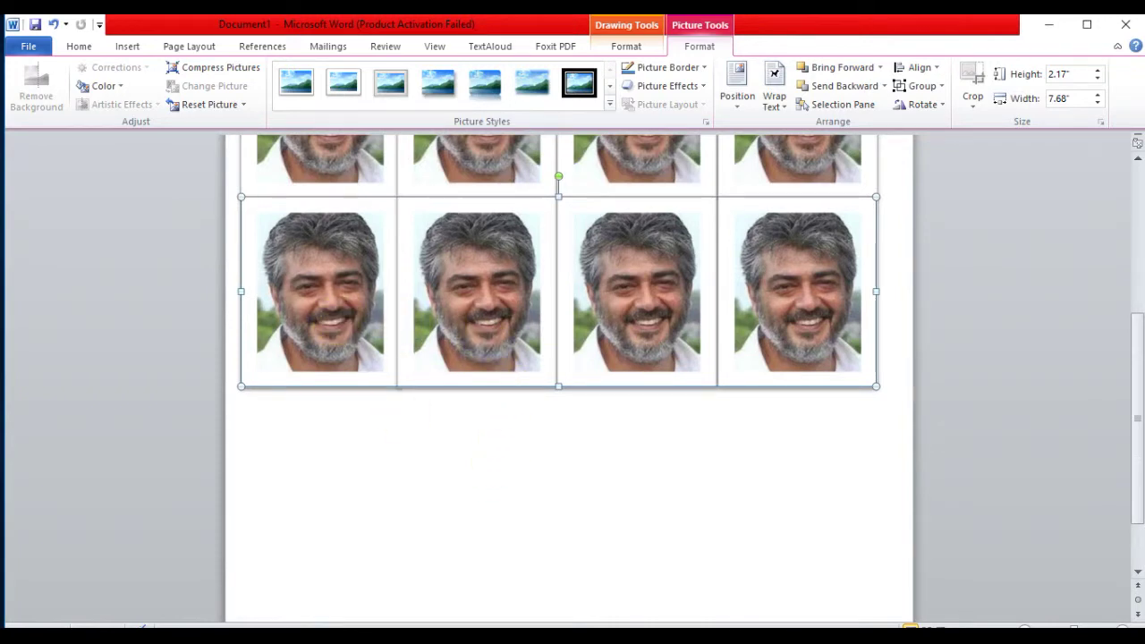
Step: Paste a fourth photo row below the third, then select the middle row
key(ctrl+v)
mouse_move(504, 329)
mouse_down()
mouse_move(475, 505)
mouse_move(487, 497)
mouse_up()
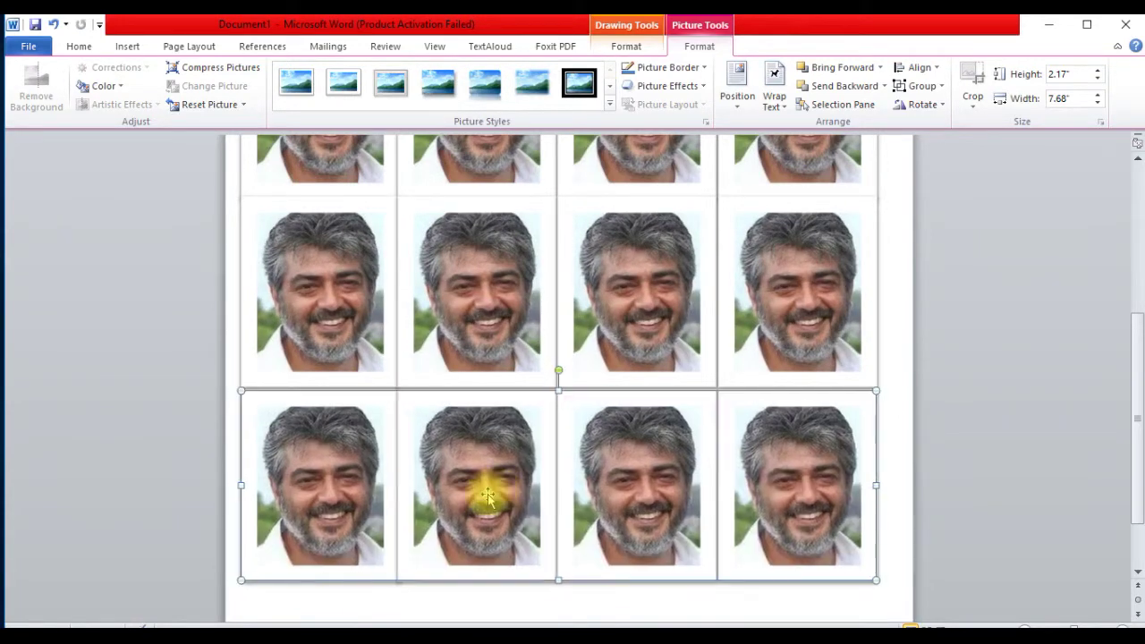
click(327, 360)
click(129, 47)
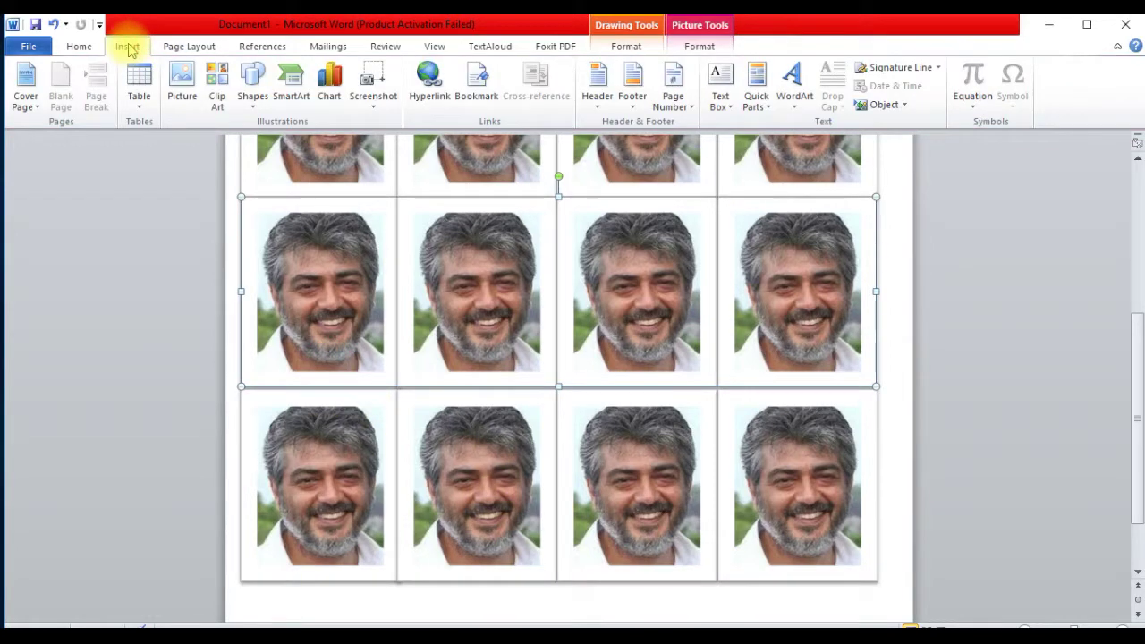
Step: Select all the content and set the paper size to A4 (8.27" x 11.69")
click(78, 46)
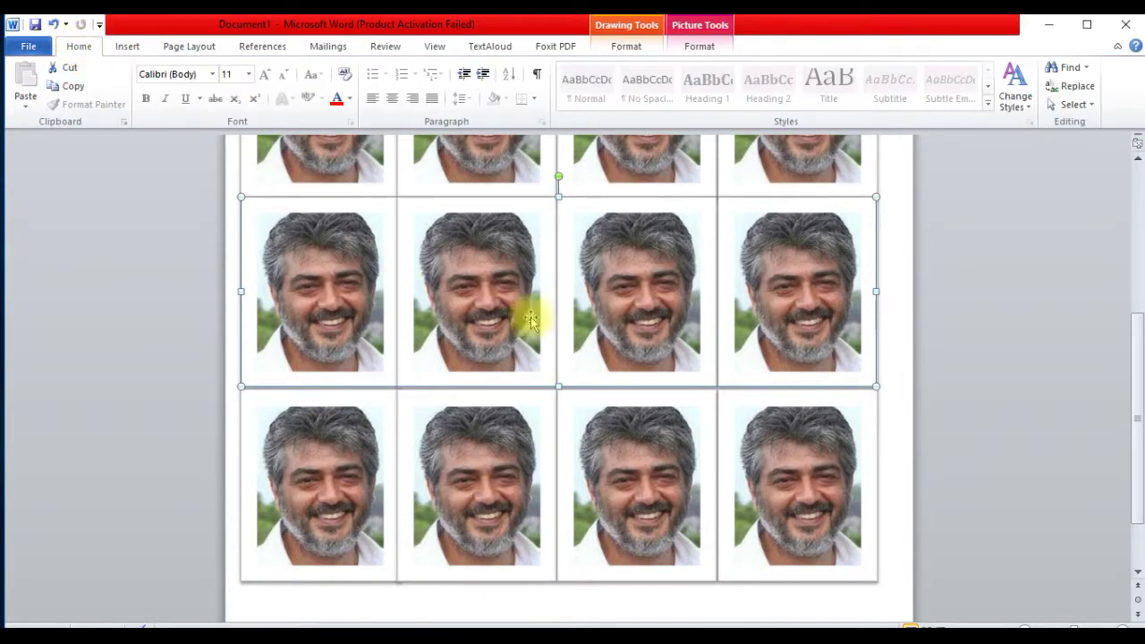
click(187, 45)
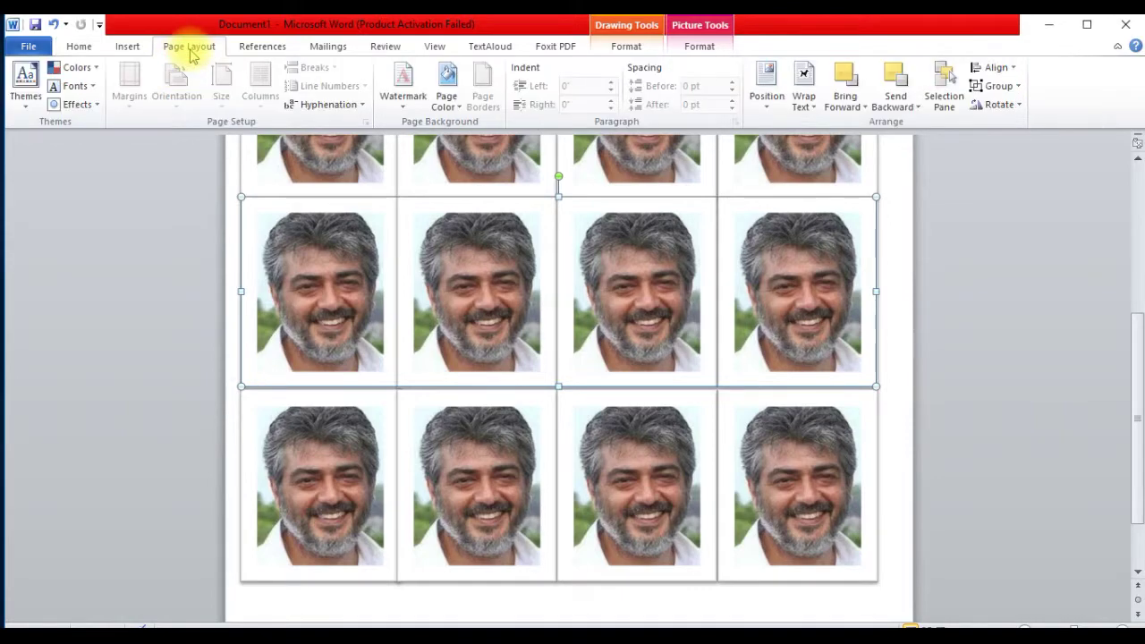
click(358, 305)
scroll(805, 472, up, 2)
scroll(804, 473, up, 3)
scroll(720, 438, up, 1)
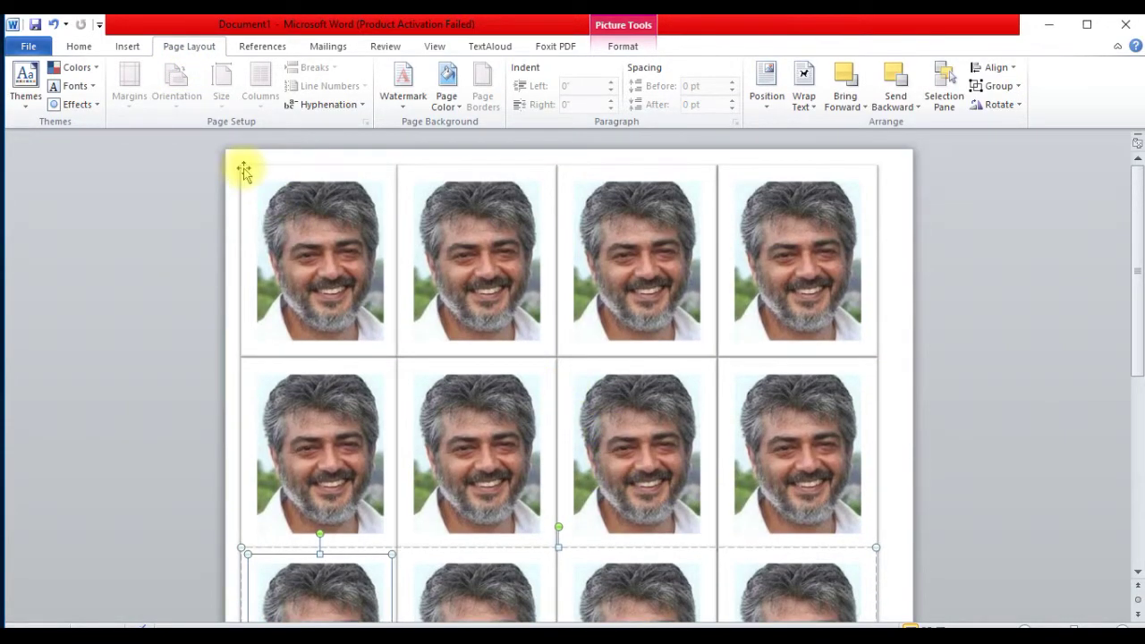
click(270, 203)
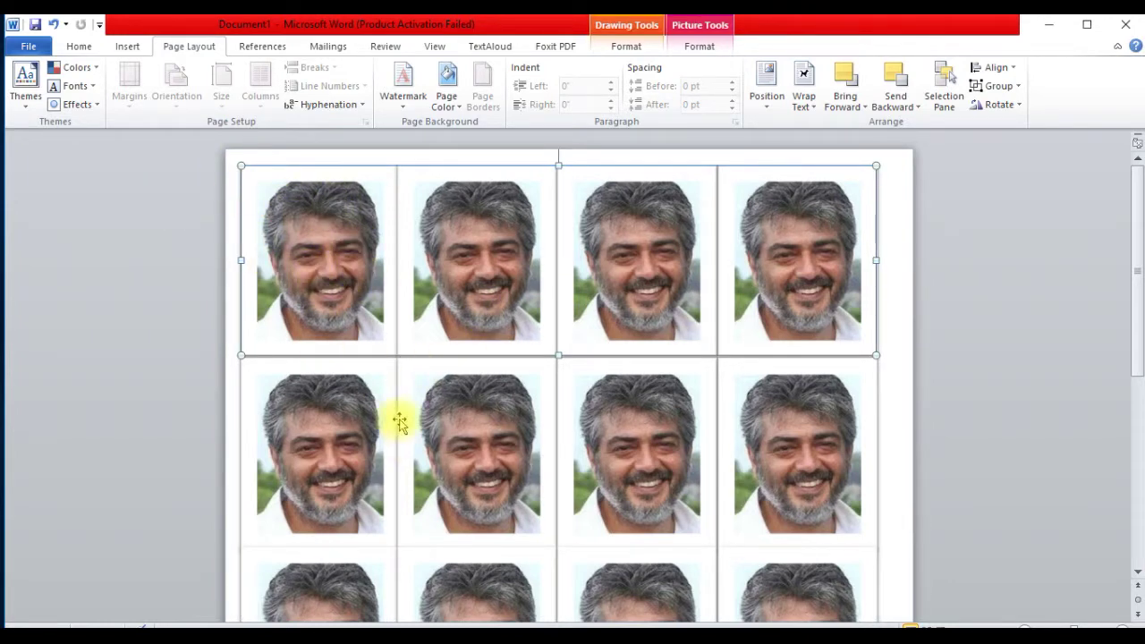
key(ctrl+a)
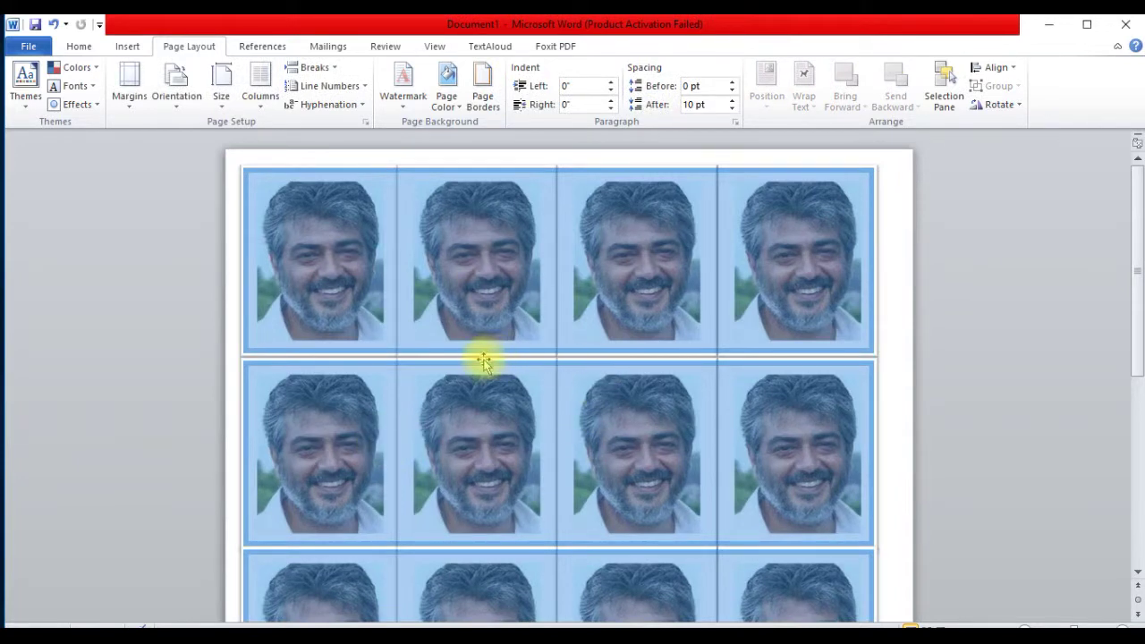
click(220, 99)
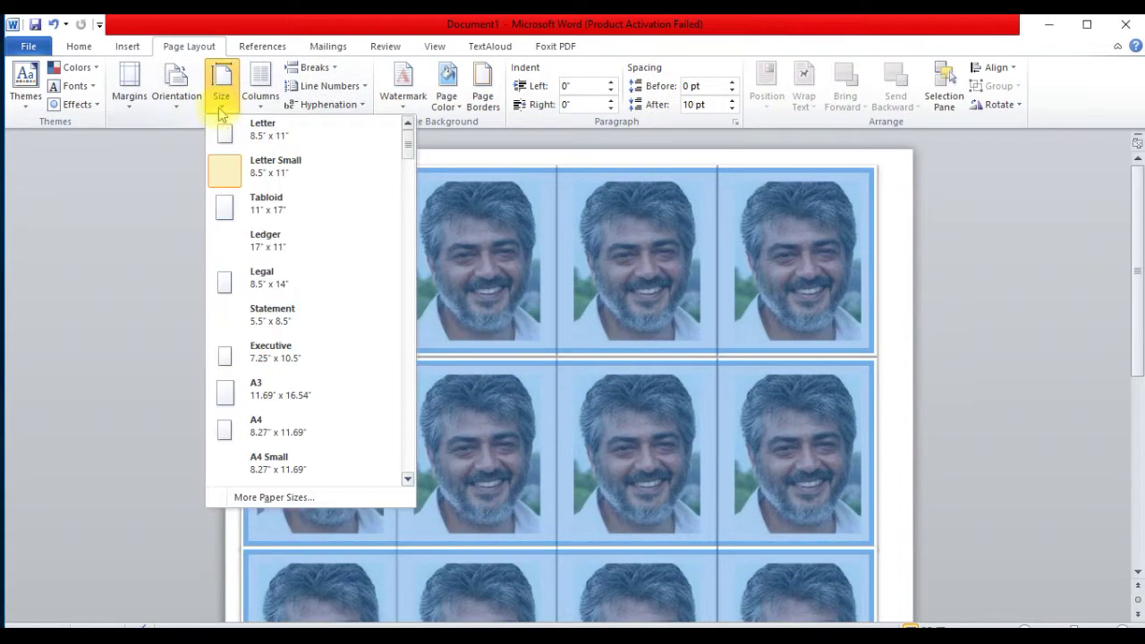
click(258, 433)
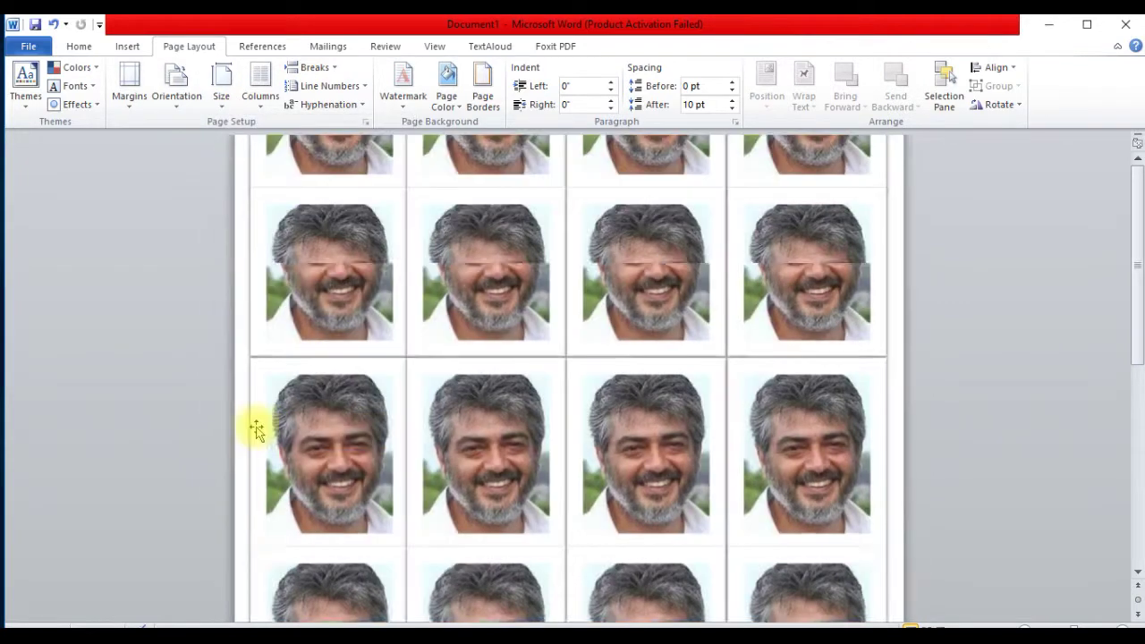
scroll(1043, 468, down, 3)
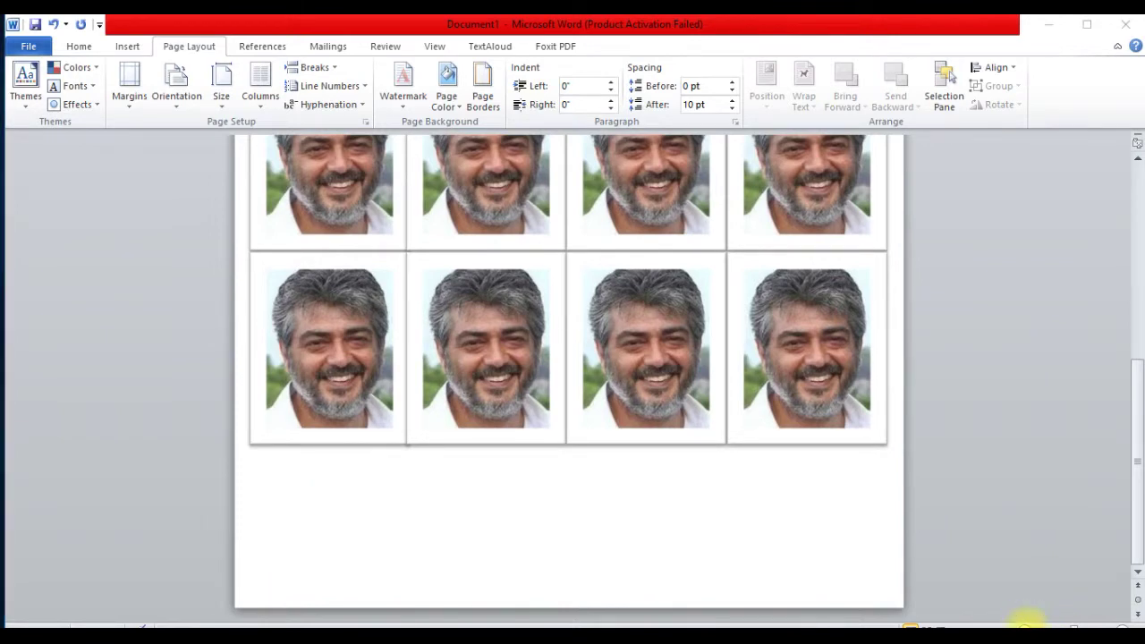
Step: Clear the selection and drag the zoom slider down until the full A4 page of sixteen photos shows
key(ctrl+a)
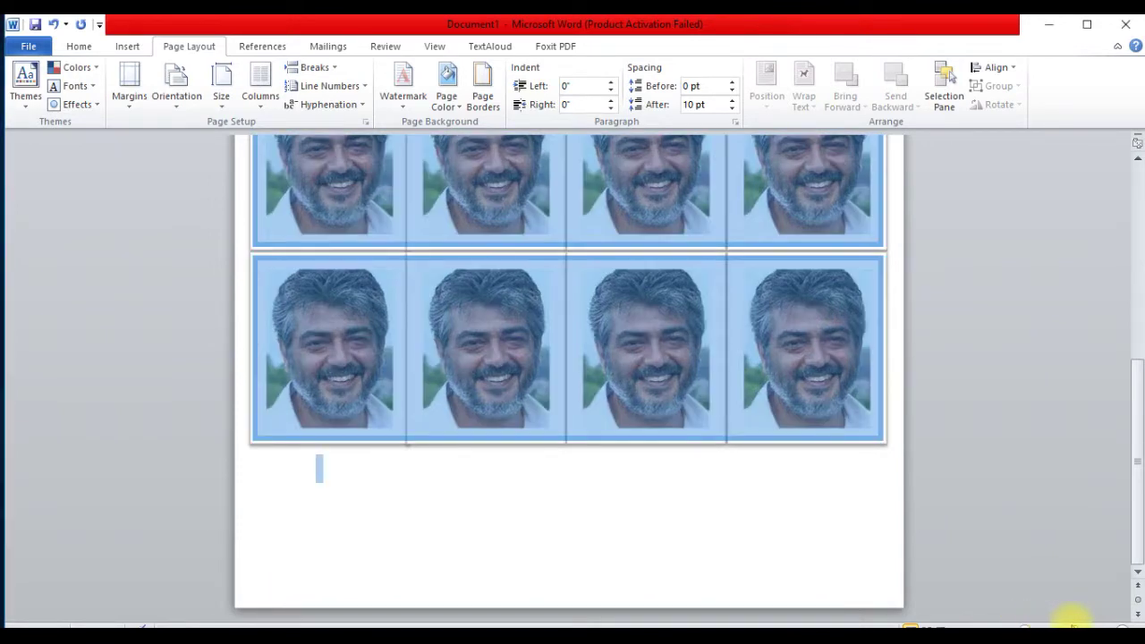
click(774, 546)
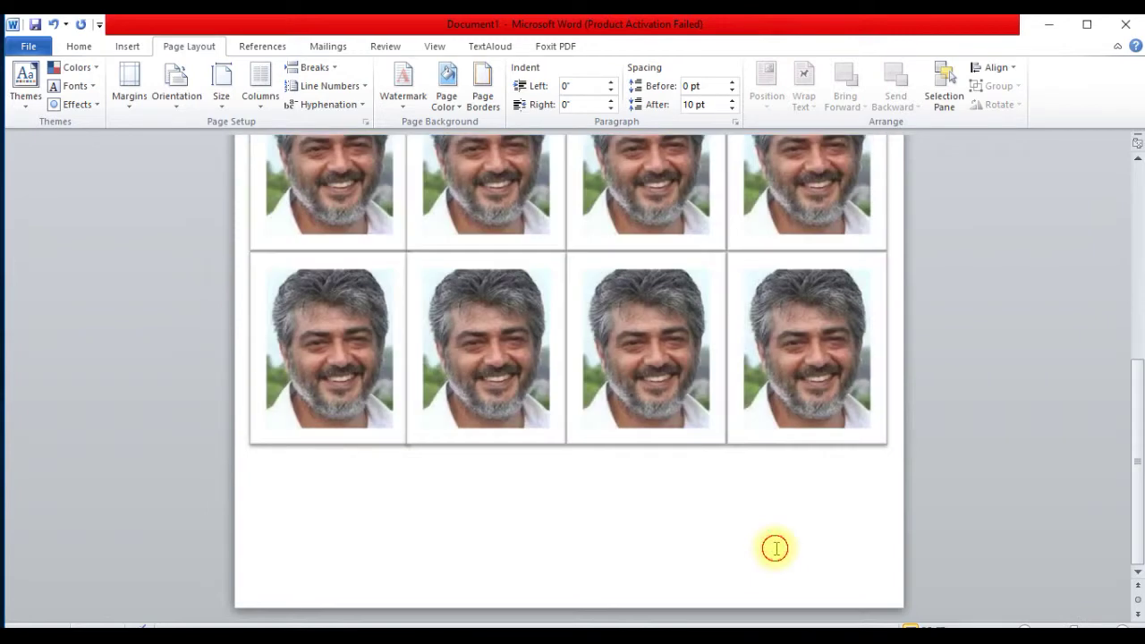
click(1071, 622)
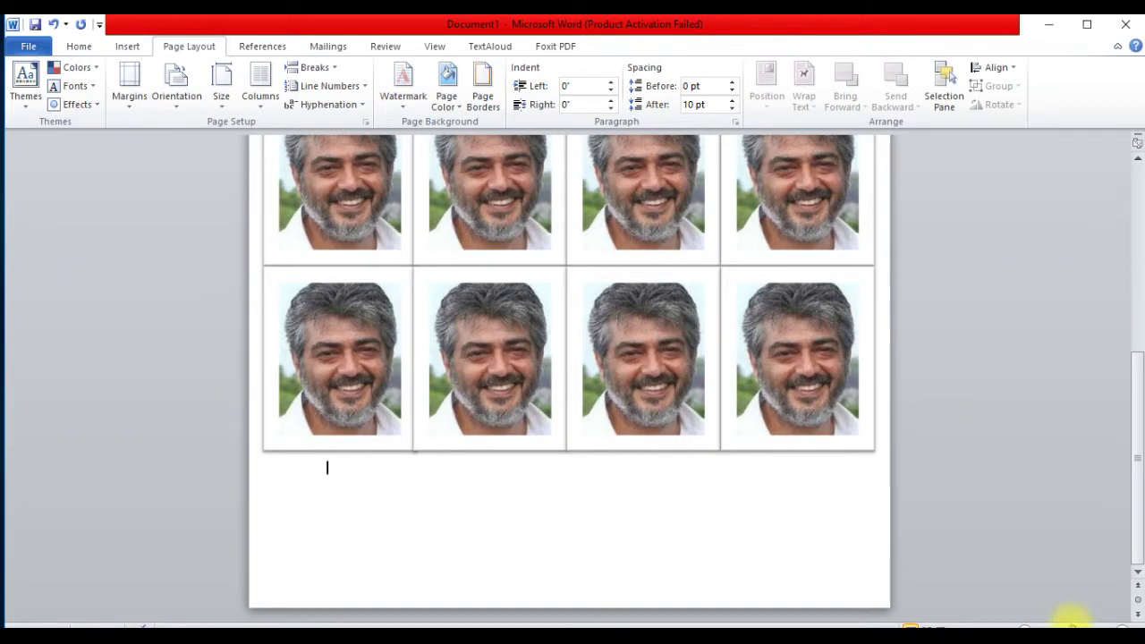
drag(1071, 623, 1046, 623)
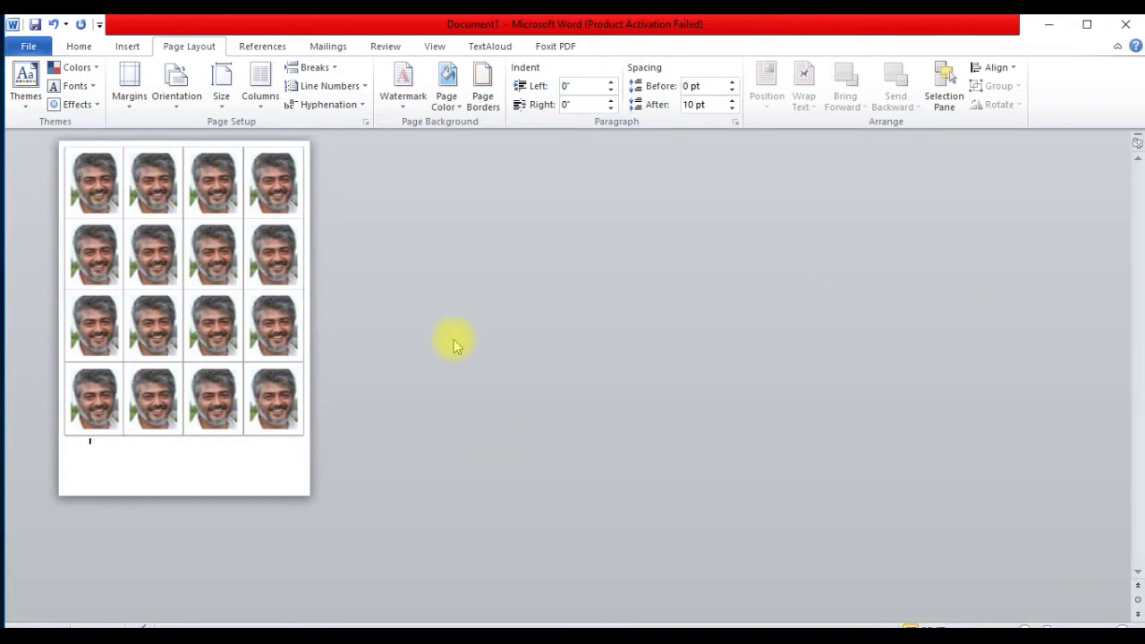
Step: Check the sixteen-photo A4 grid in Print preview, then return to the editing view
click(19, 47)
click(35, 270)
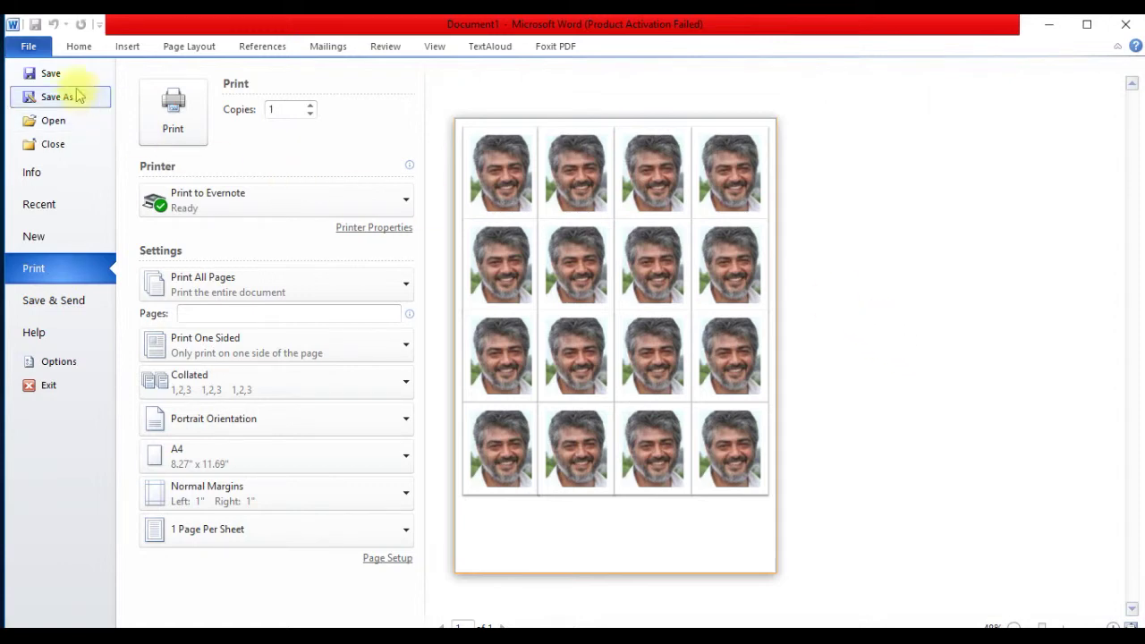
click(27, 47)
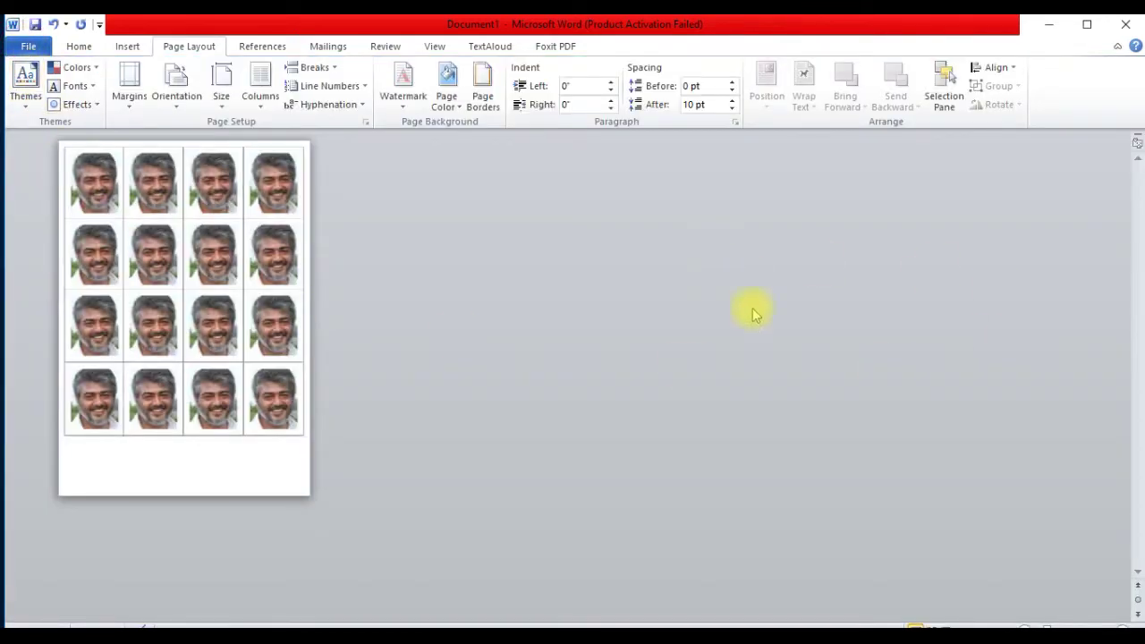